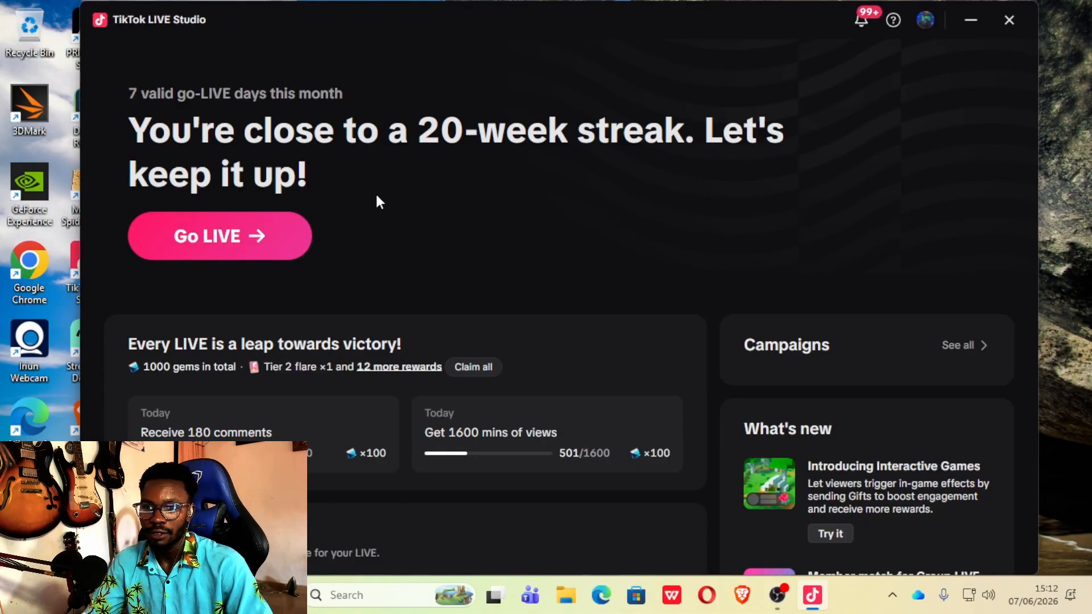
# Enter the live studio workspace and look through the source list of the General scene.
pyautogui.click(238, 235)
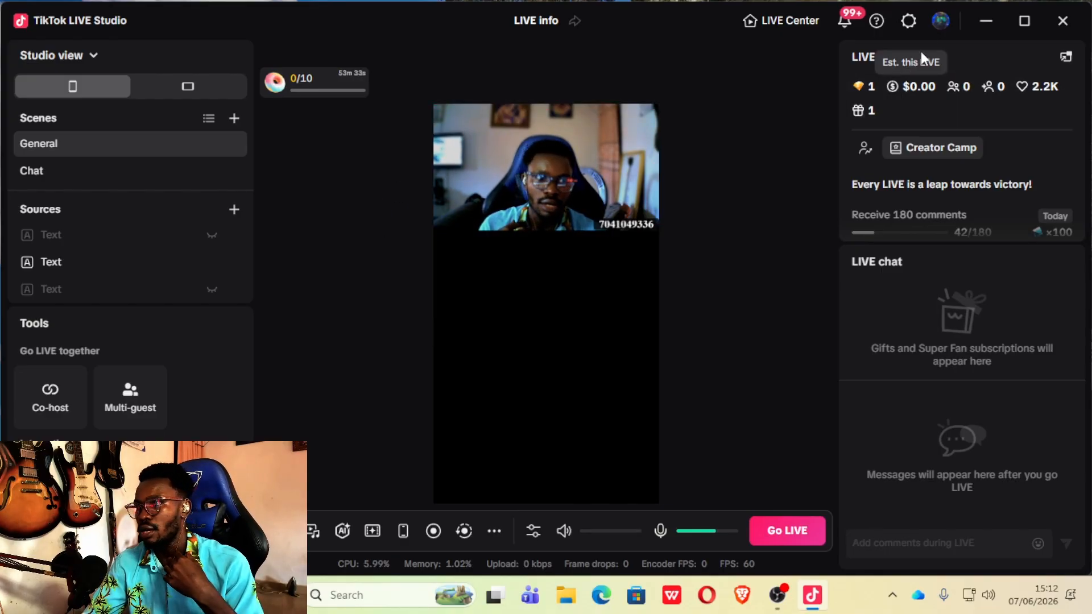
pyautogui.click(941, 22)
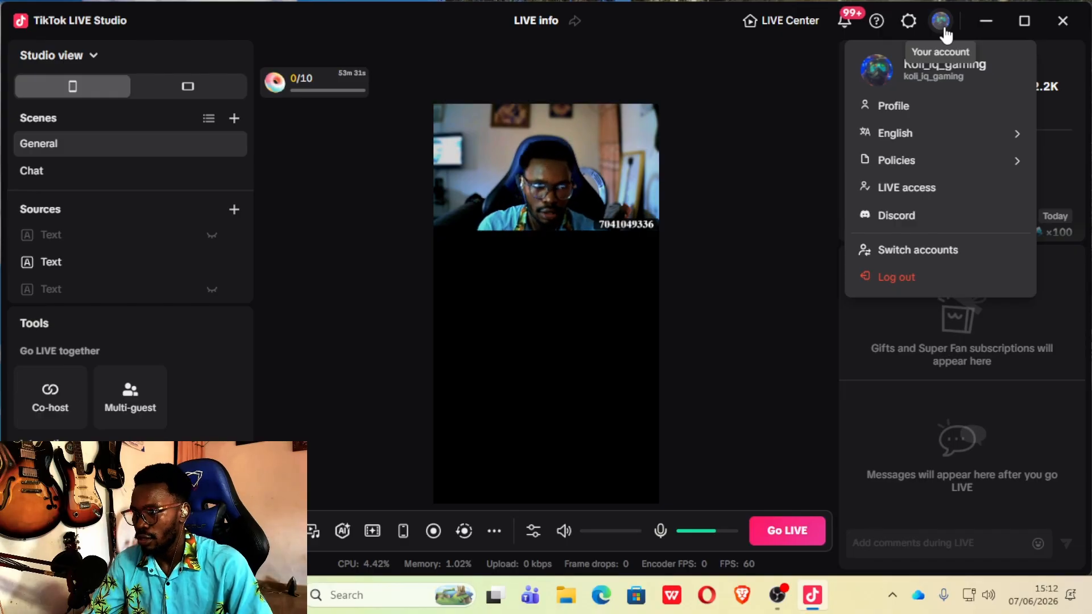
pyautogui.click(941, 22)
pyautogui.click(494, 207)
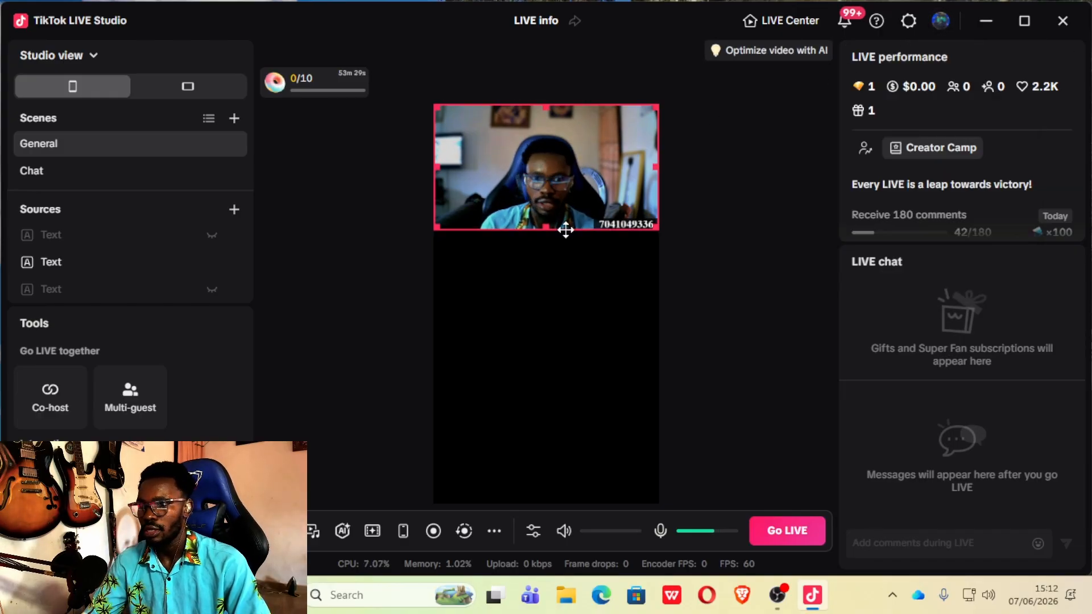
pyautogui.click(336, 268)
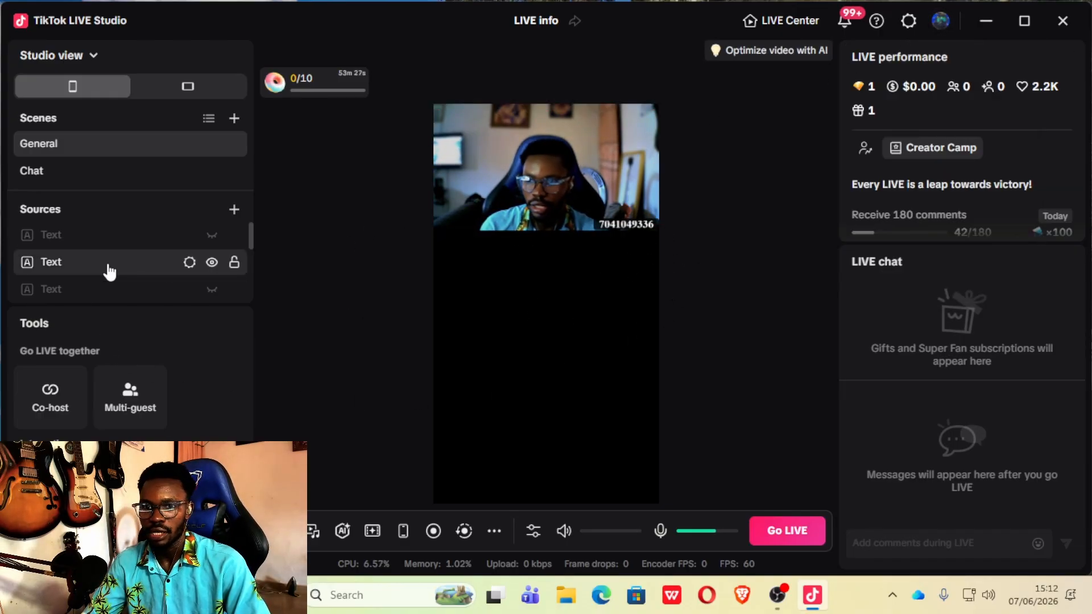
pyautogui.scroll(-3, 179, 271)
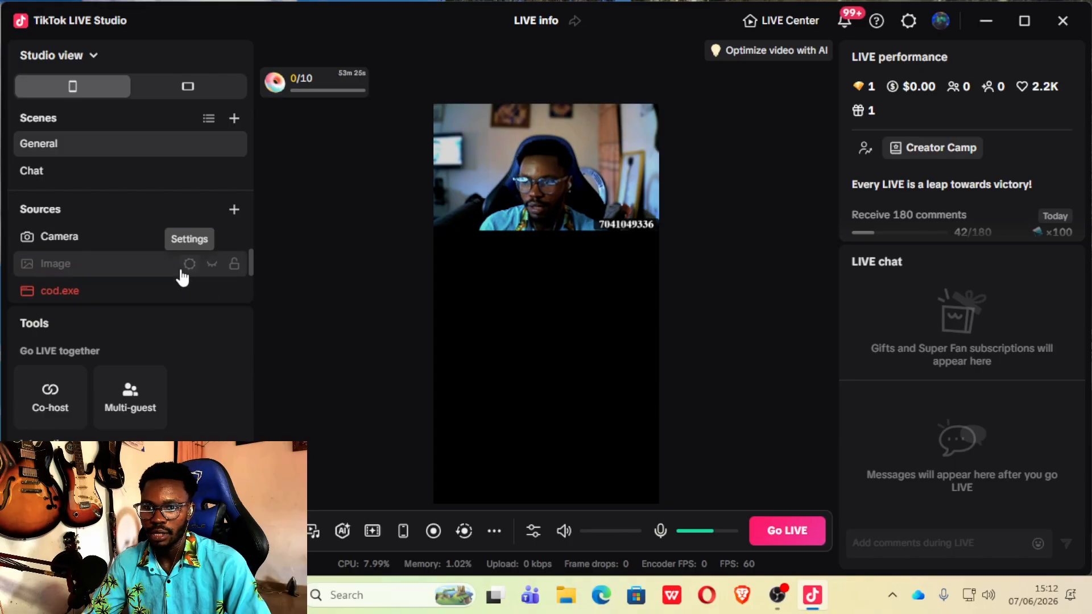
pyautogui.scroll(-2, 182, 278)
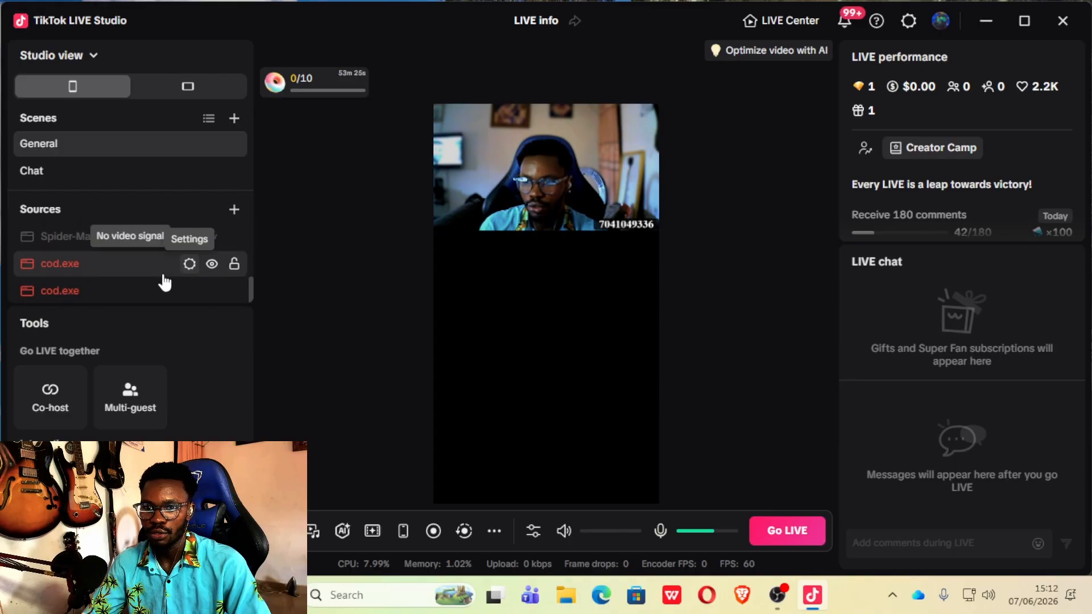
# Launch Call of Duty from the desktop and switch back to TikTok LIVE Studio.
pyautogui.click(984, 20)
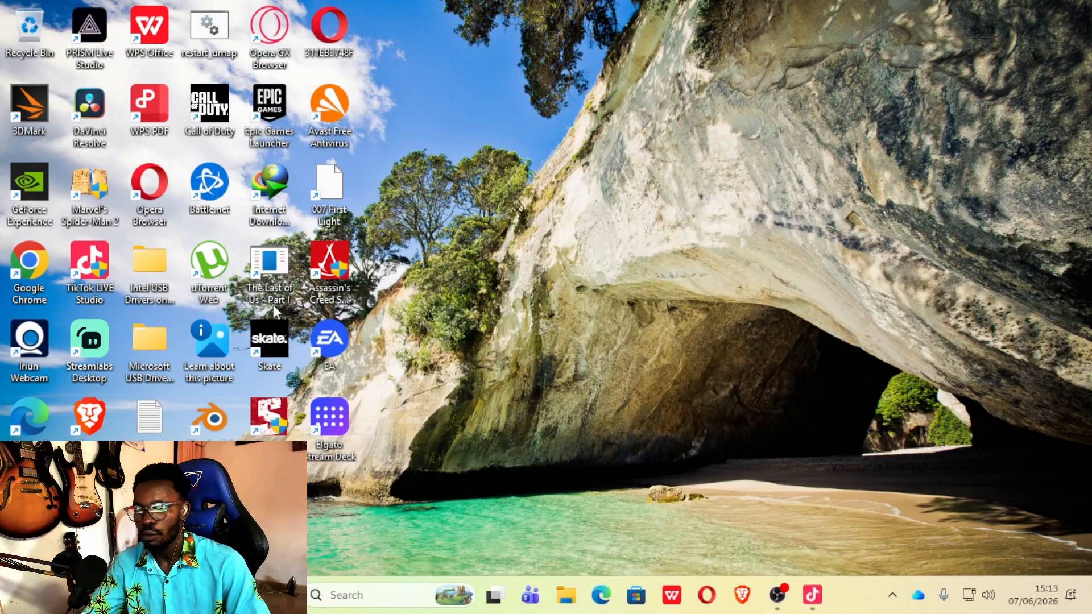
pyautogui.doubleClick(219, 116)
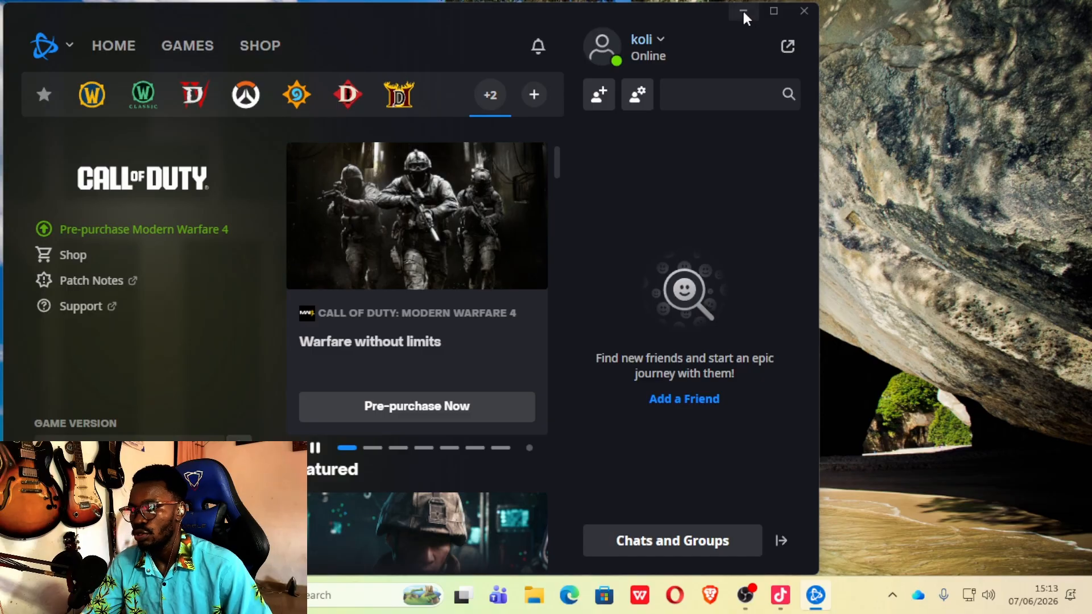
pyautogui.click(780, 595)
# Delete the camera video and the number text overlay from the General scene's portrait canvas.
pyautogui.click(565, 152)
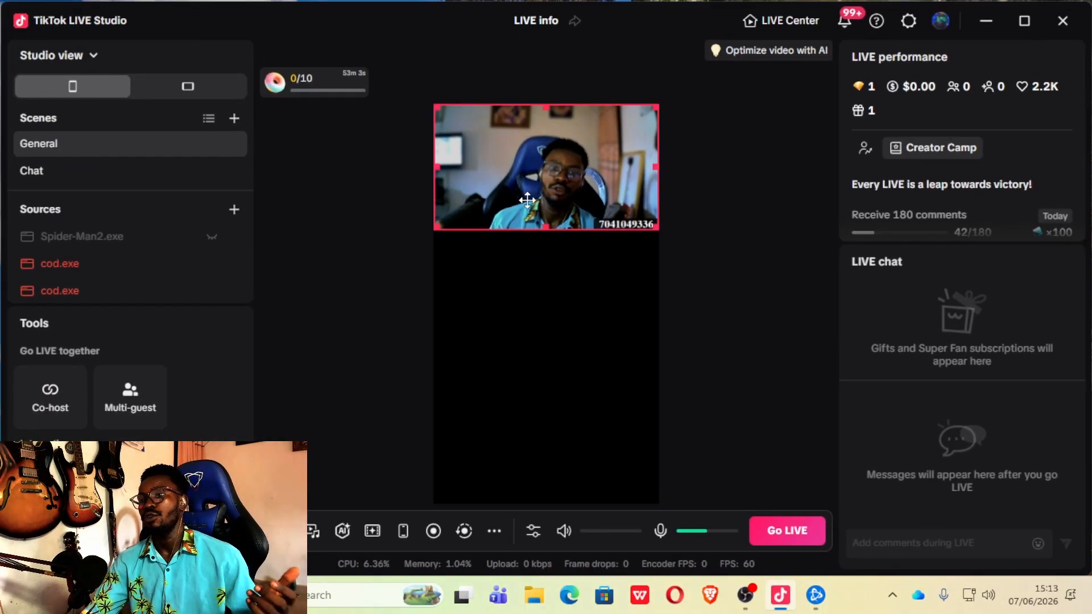
pyautogui.click(563, 169)
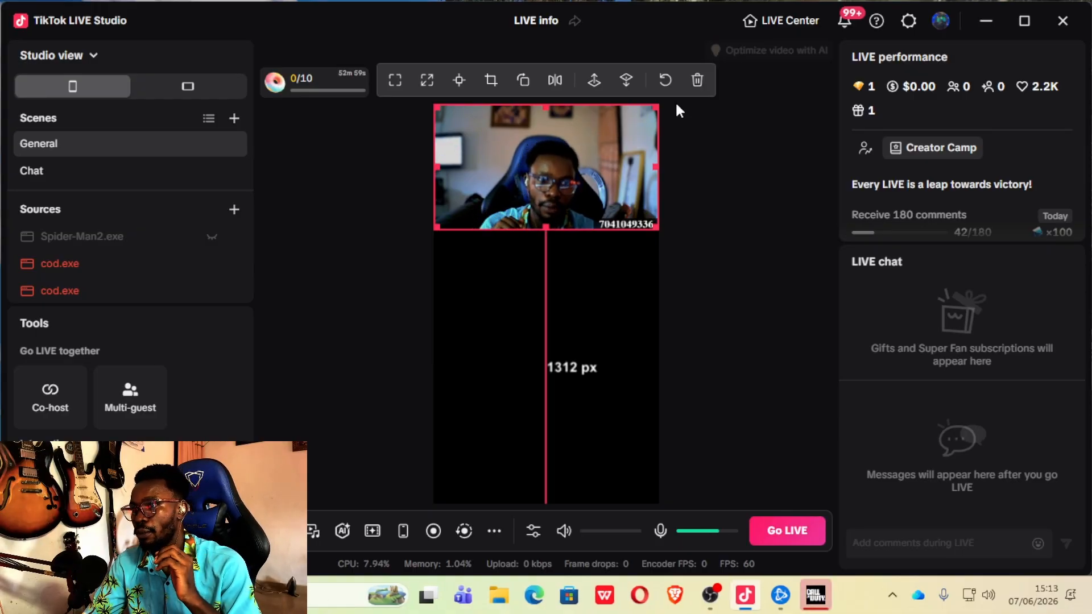
pyautogui.click(697, 81)
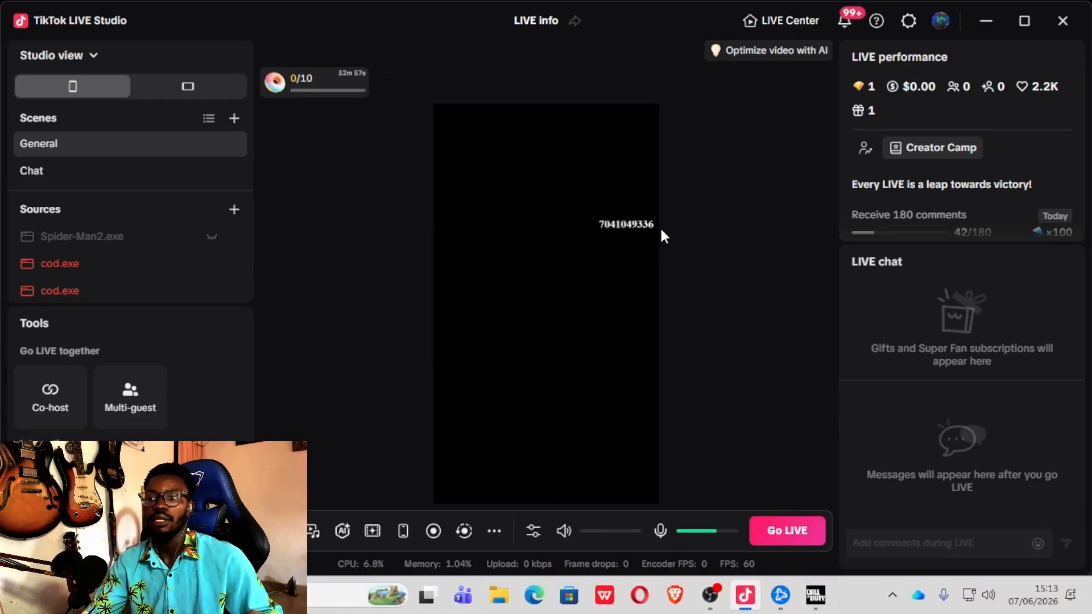
pyautogui.click(626, 224)
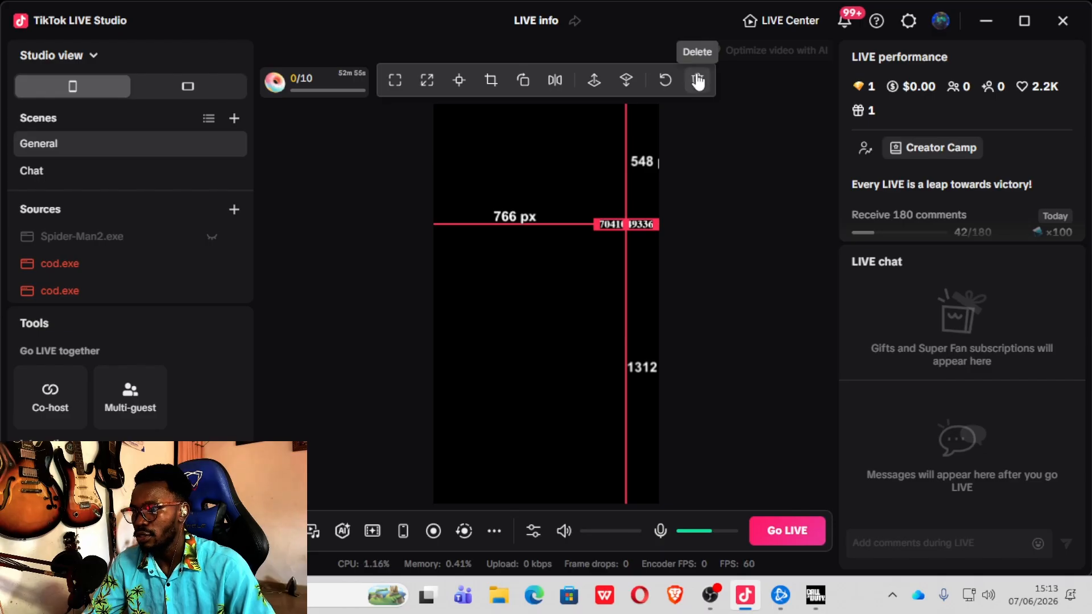
pyautogui.click(696, 82)
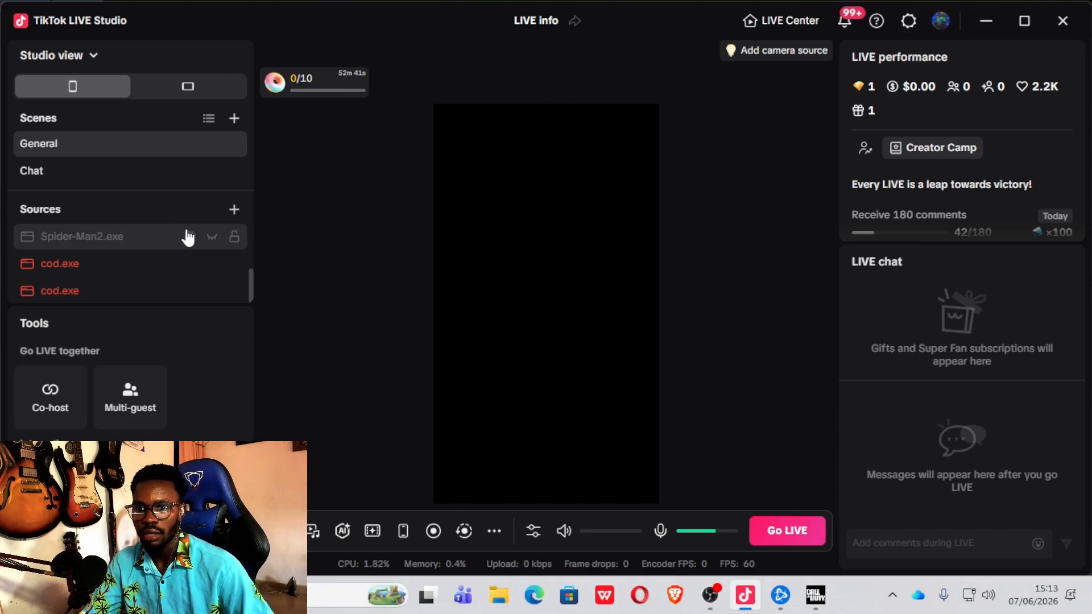
# Start adding a Capture card source to the General scene.
pyautogui.click(233, 211)
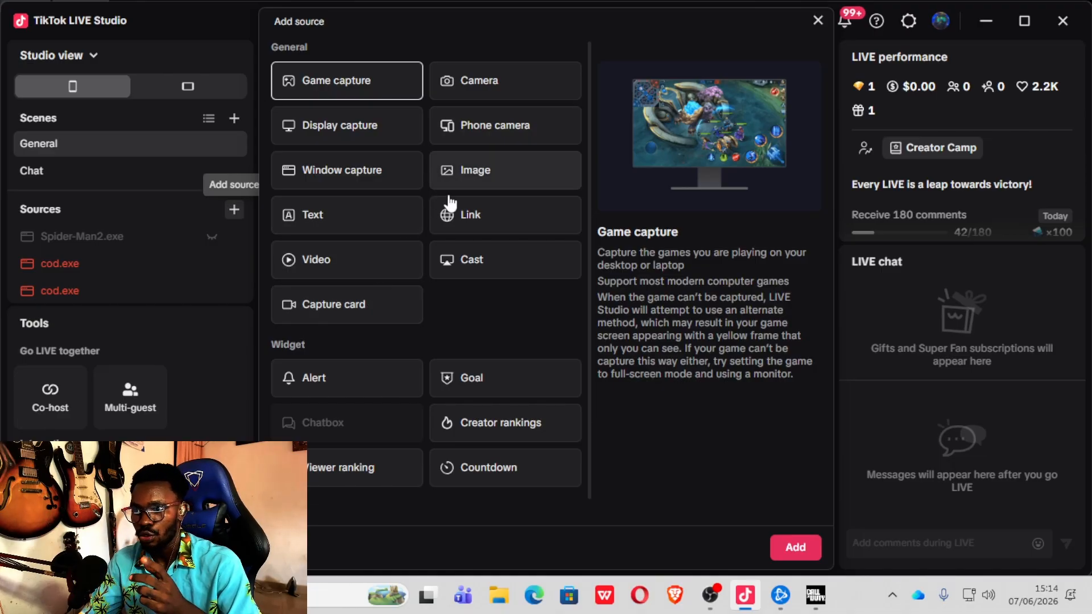
pyautogui.click(368, 310)
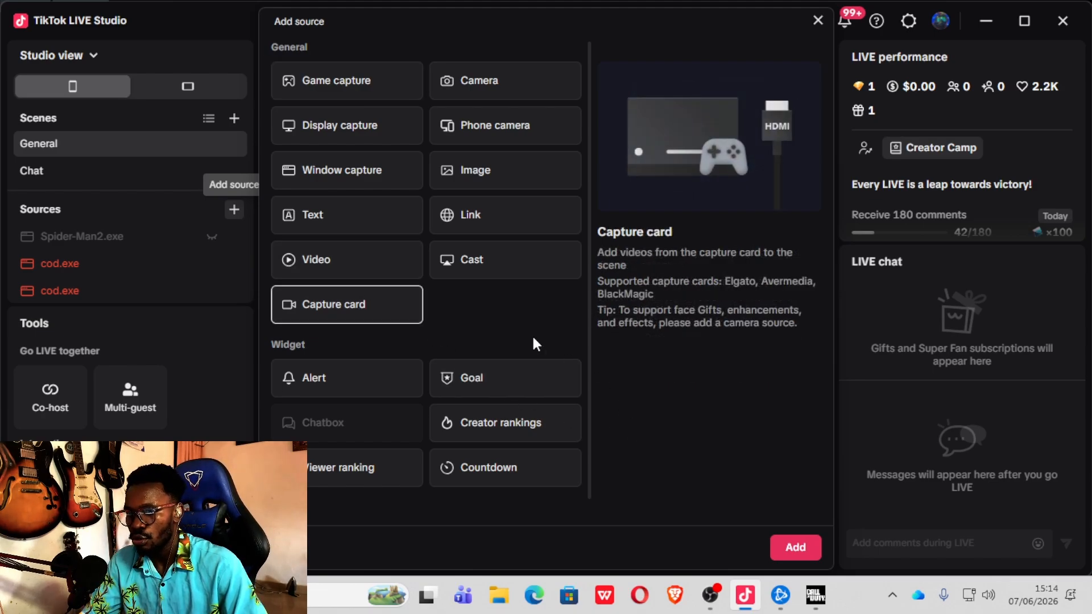
pyautogui.click(797, 548)
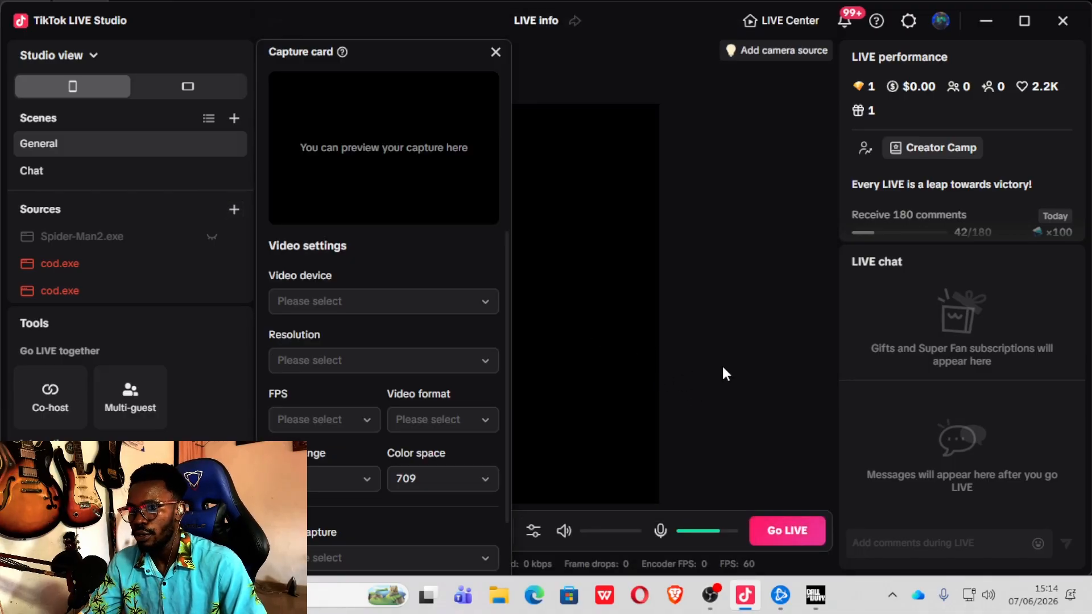
# Review the capture card settings and try Iriun Webcam as its video device.
pyautogui.scroll(-2, 358, 295)
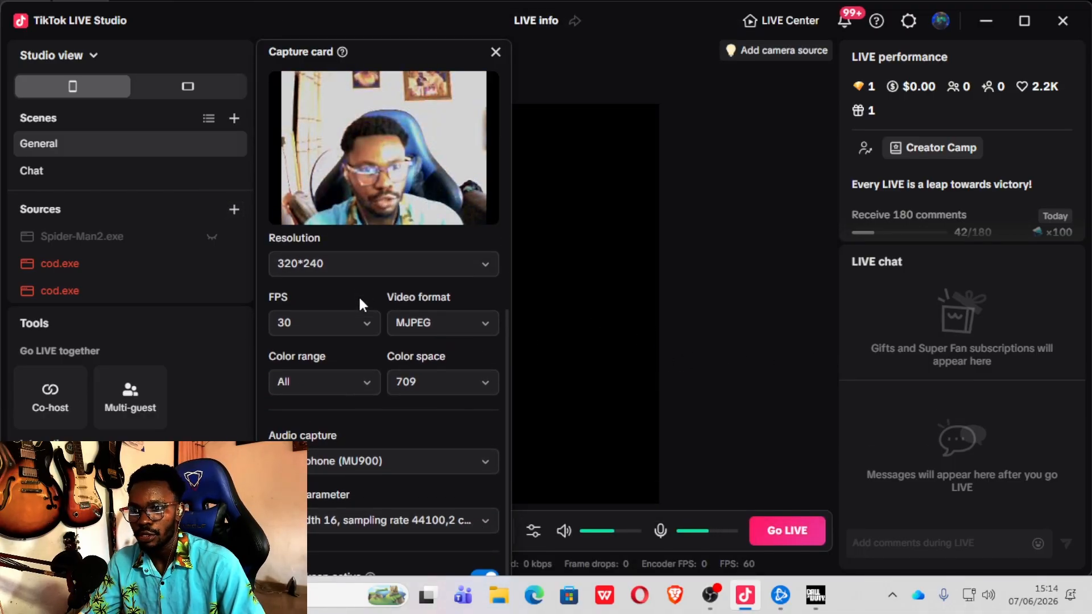
pyautogui.scroll(2, 359, 297)
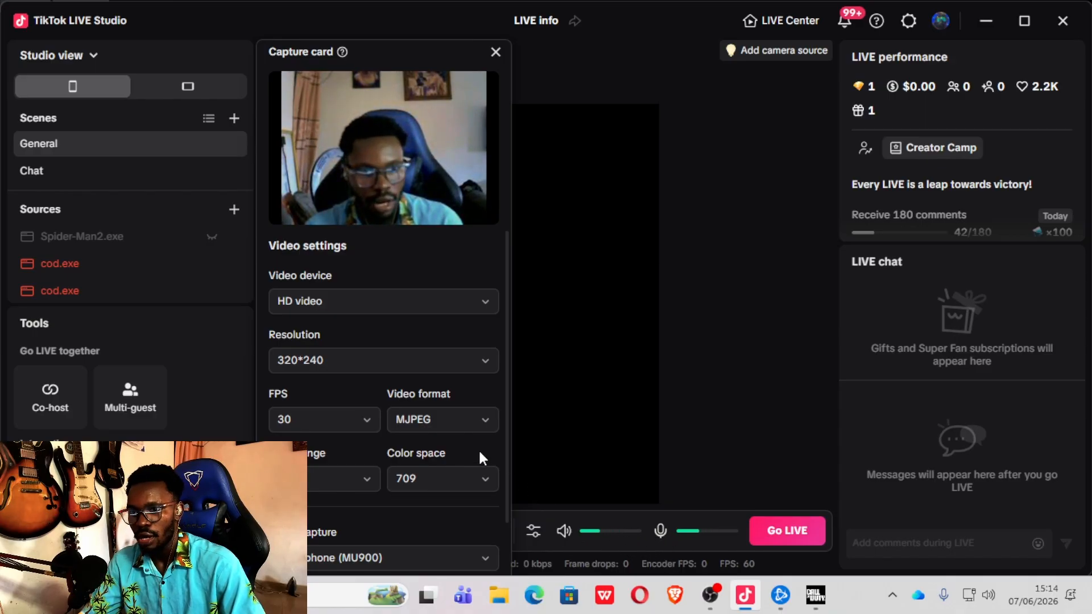
pyautogui.click(460, 312)
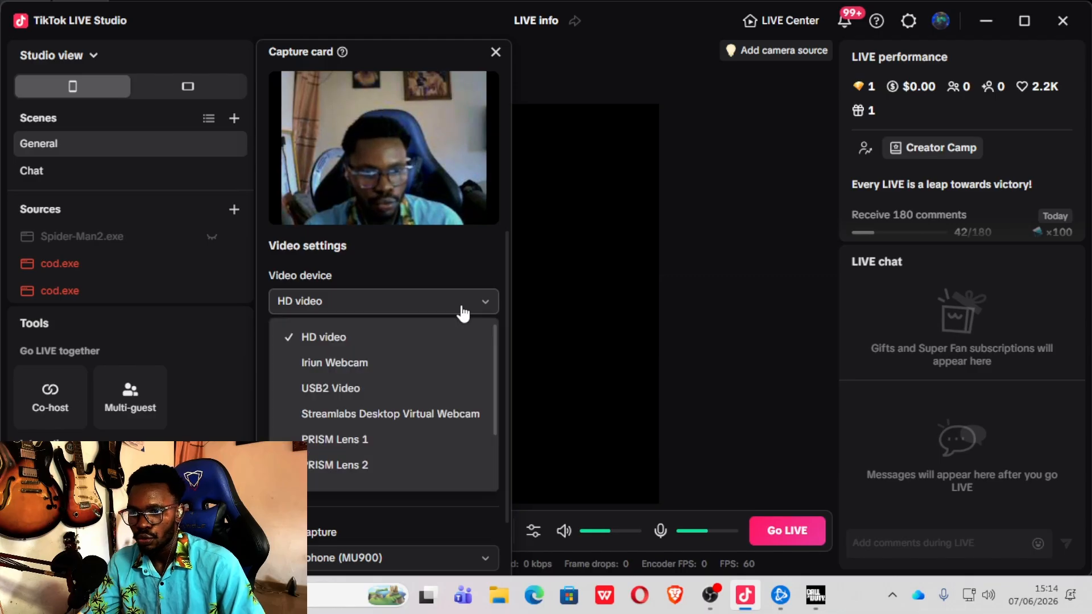
pyautogui.click(422, 369)
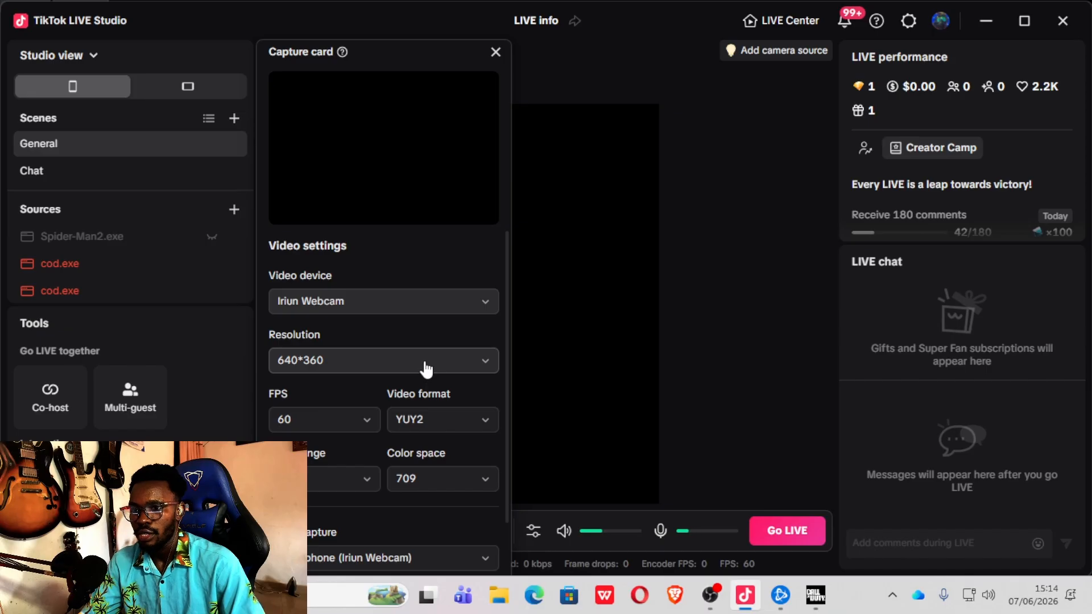
# Set the capture card's video device to HD video and add the source to the scene.
pyautogui.click(443, 310)
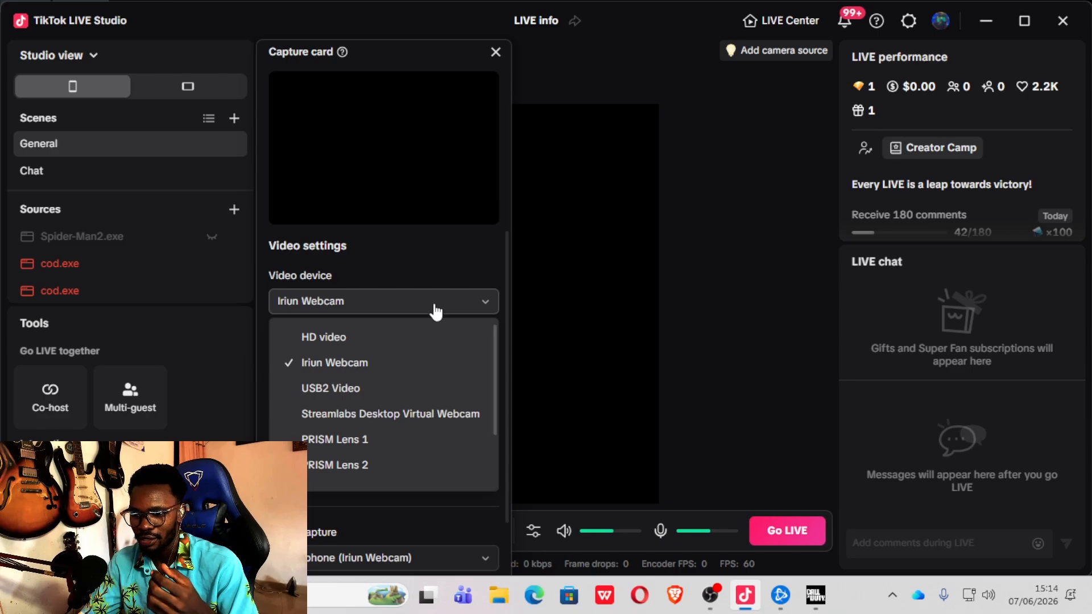
pyautogui.click(402, 337)
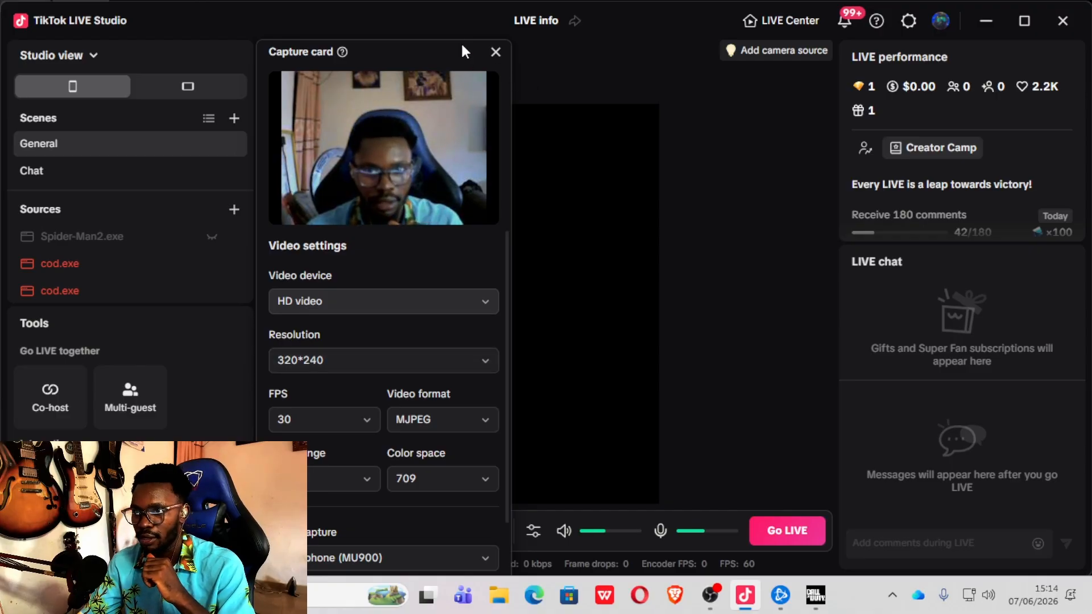
pyautogui.moveTo(449, 37); pyautogui.dragTo(427, 39)
pyautogui.click(434, 494)
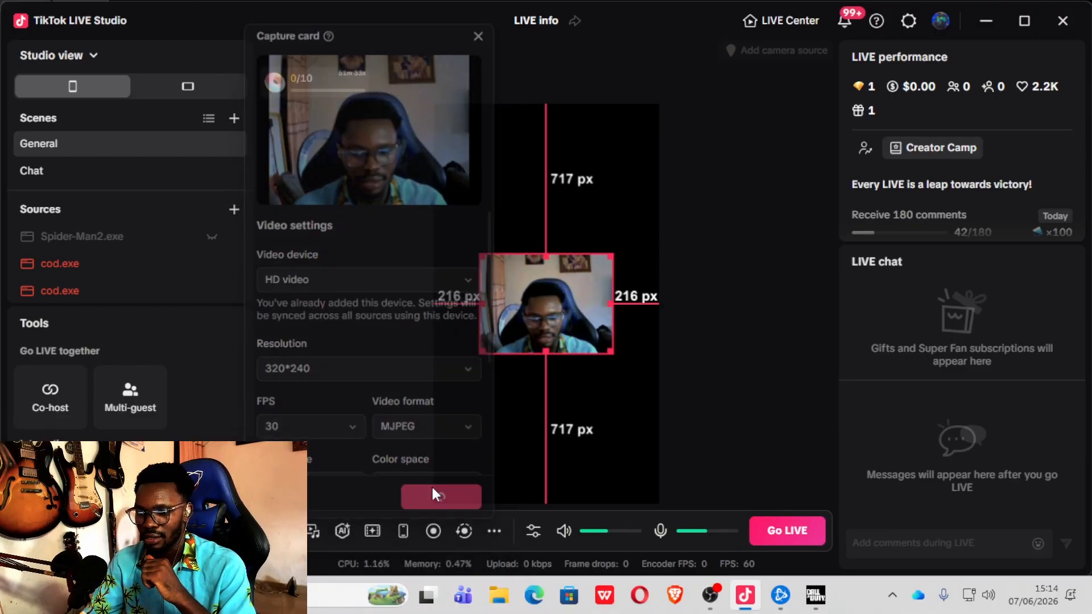
# Mute the stream's audio output, leaving the microphone unmuted.
pyautogui.click(660, 531)
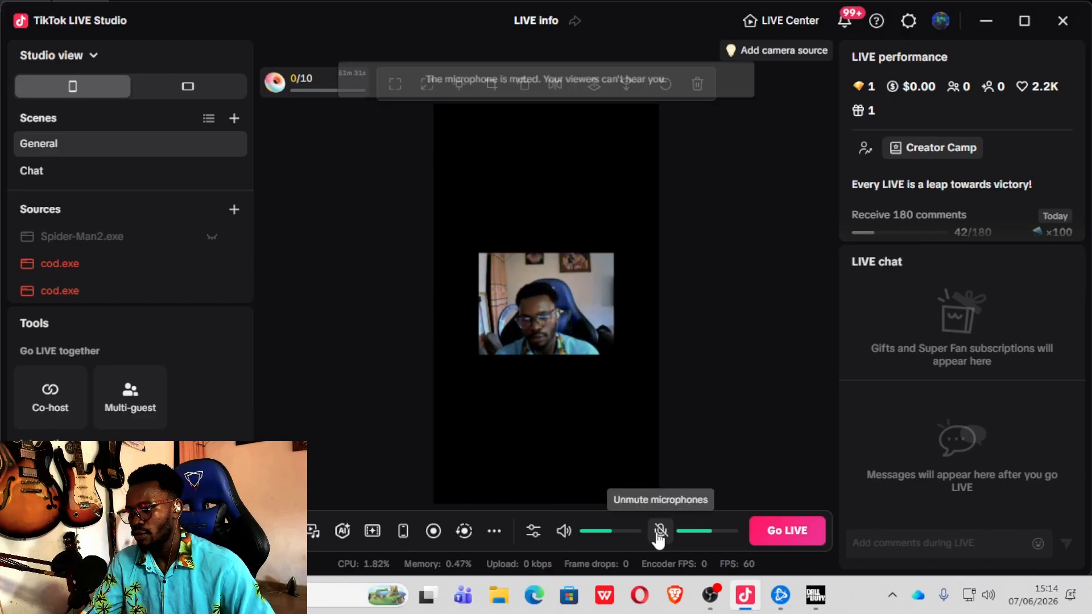
pyautogui.click(566, 534)
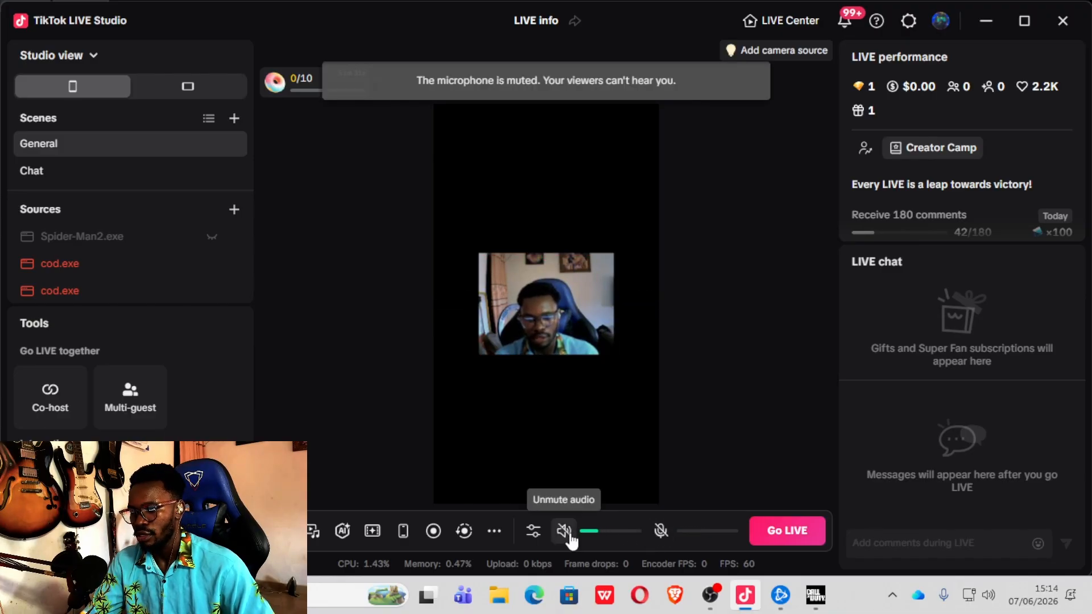
pyautogui.click(660, 530)
# Move the capture card video to the canvas's upper-left corner and enlarge it to roughly two thirds of the canvas width.
pyautogui.click(529, 322)
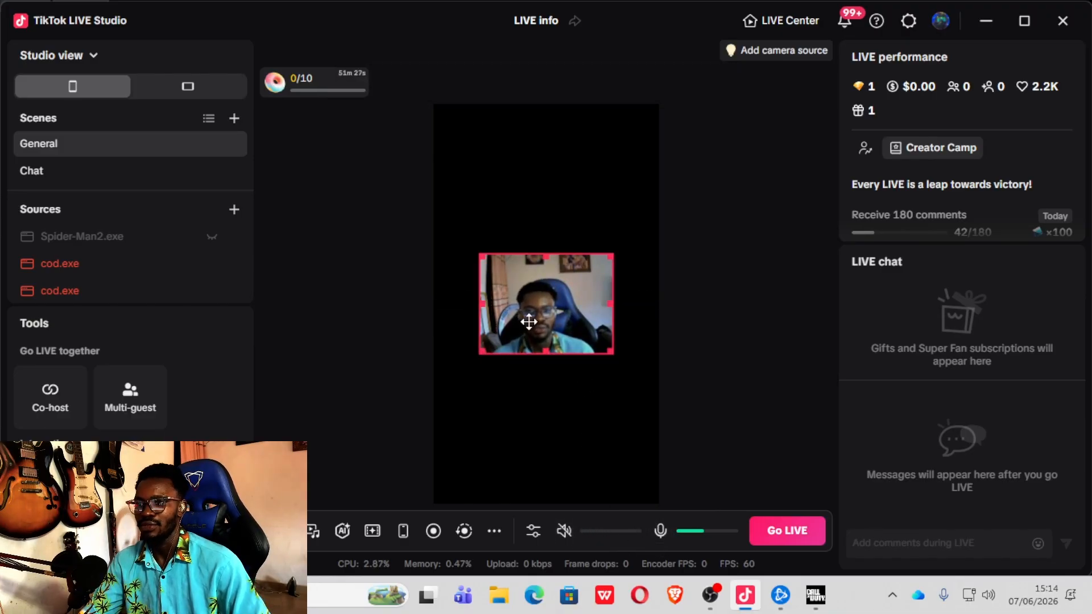
pyautogui.moveTo(529, 322); pyautogui.dragTo(510, 178)
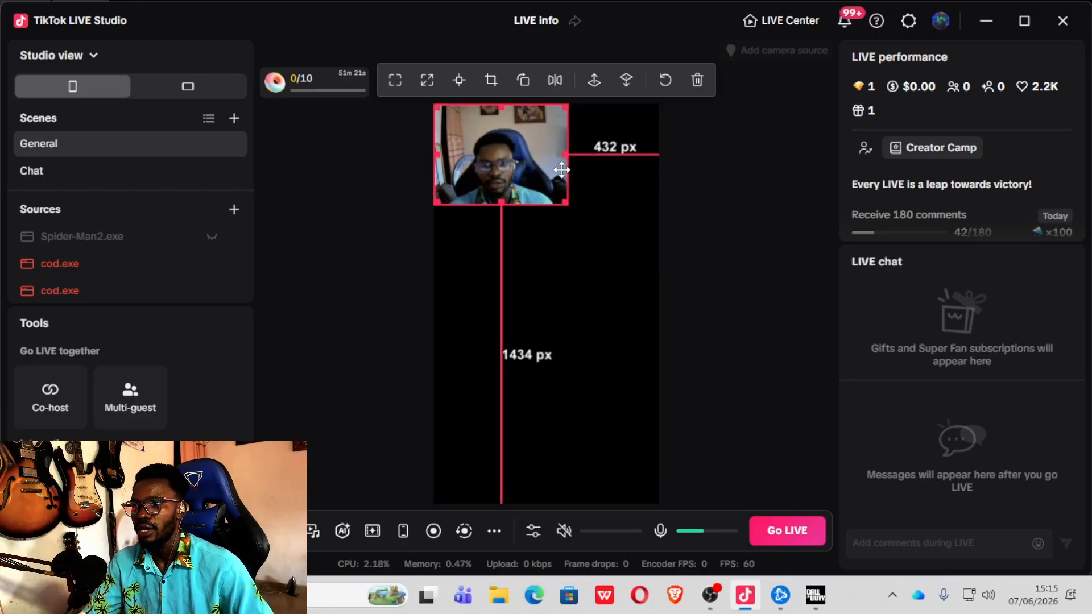
pyautogui.moveTo(567, 158); pyautogui.dragTo(623, 196)
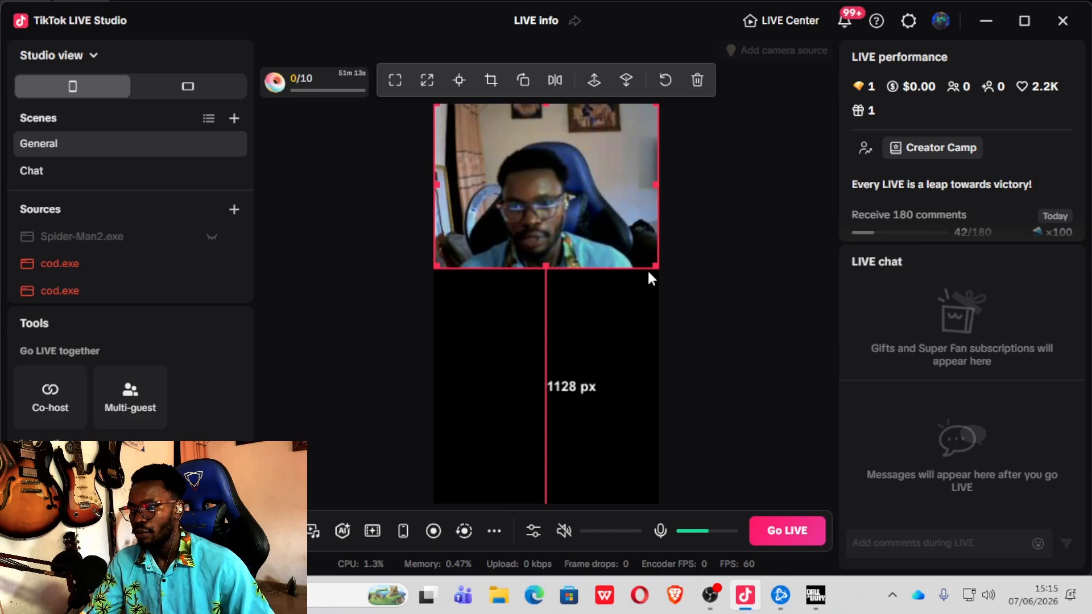
pyautogui.moveTo(653, 263); pyautogui.dragTo(605, 219)
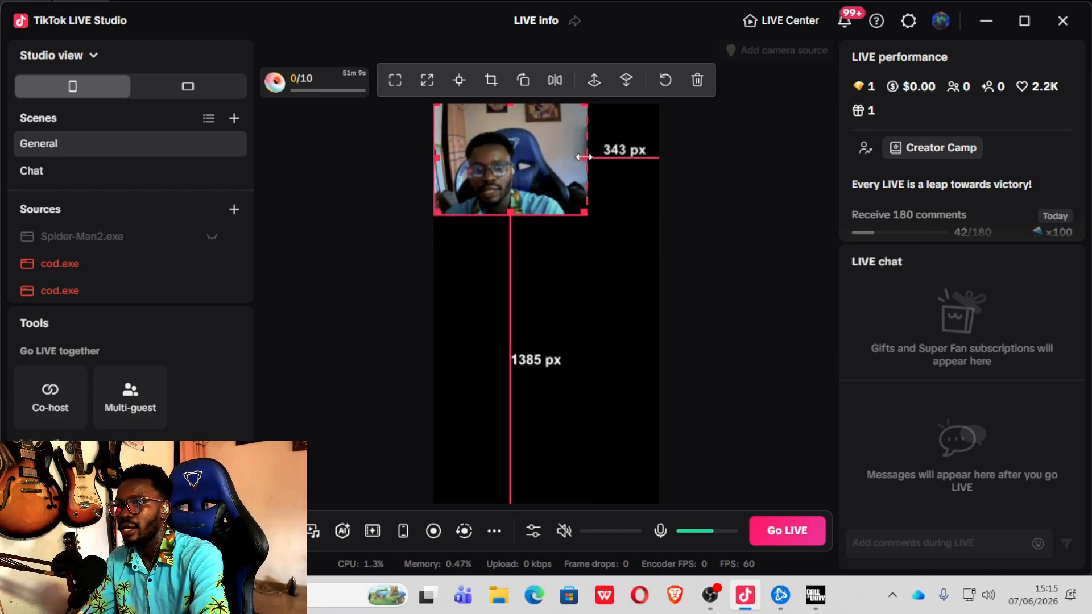
# Resize the capture card video to span the full canvas width, leaving about 1312 px of canvas below it.
pyautogui.moveTo(617, 162)
pyautogui.mouseDown()
pyautogui.moveTo(586, 161)
pyautogui.moveTo(628, 160)
pyautogui.mouseUp()
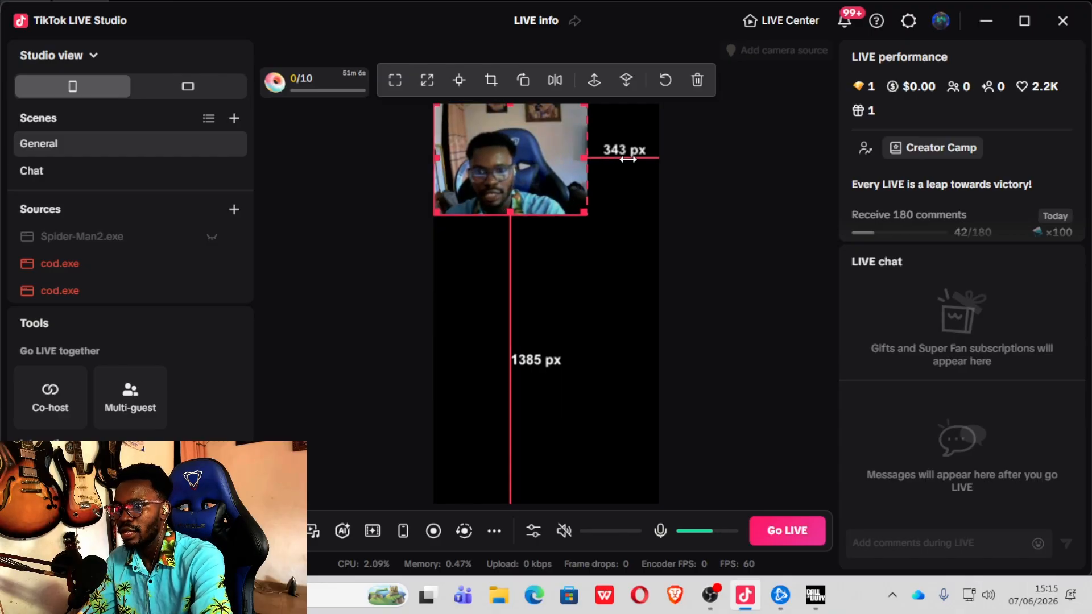
pyautogui.click(590, 165)
pyautogui.click(586, 167)
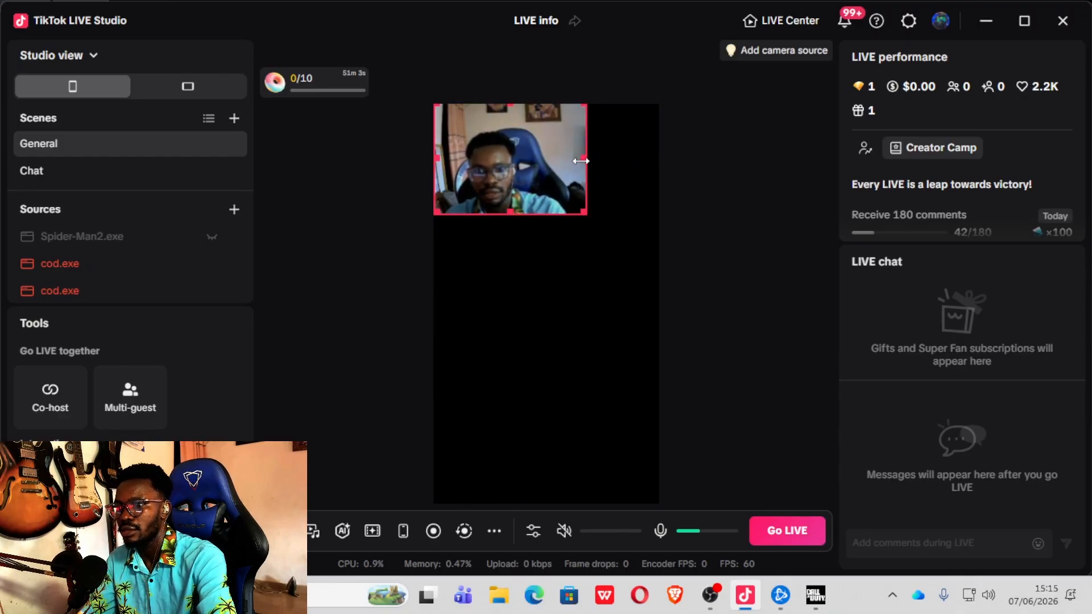
pyautogui.doubleClick(580, 169)
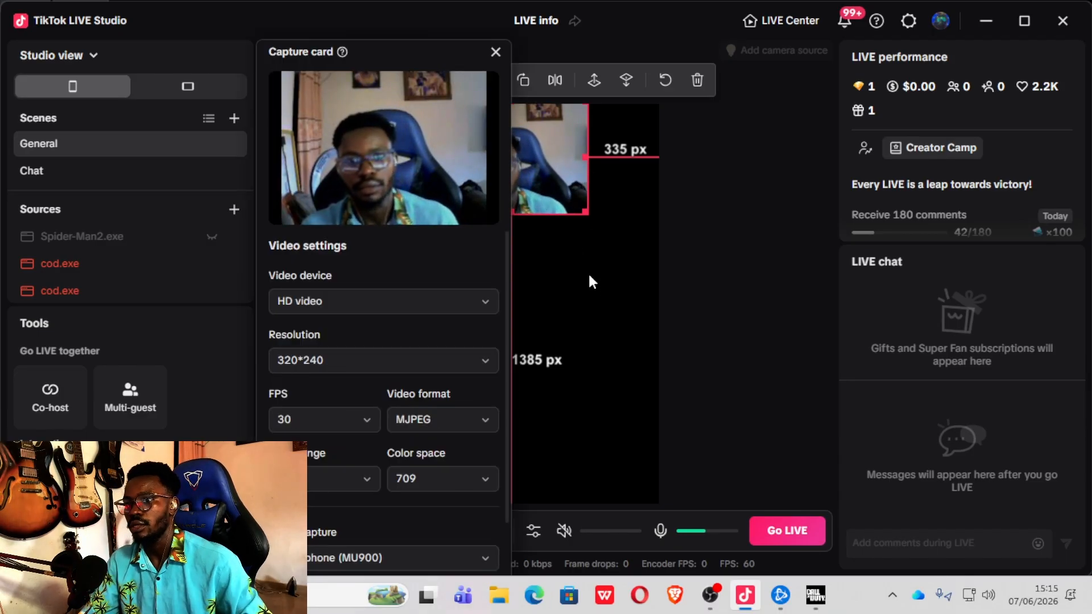
pyautogui.click(495, 52)
pyautogui.moveTo(531, 146); pyautogui.dragTo(630, 160)
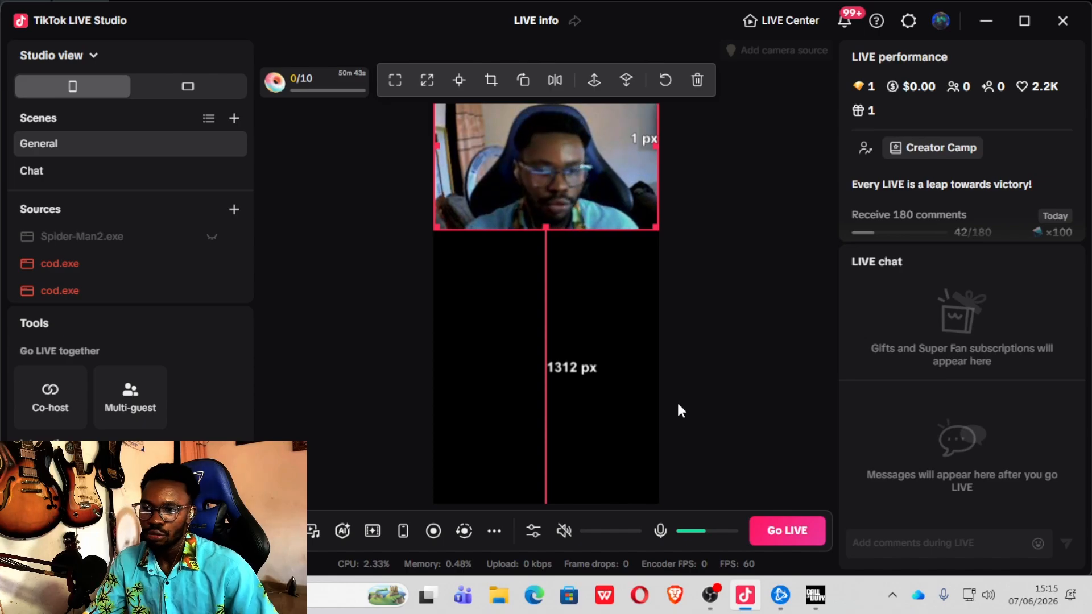
# Bring the Call of Duty game window up on screen, then return to TikTok LIVE Studio.
pyautogui.moveTo(812, 601)
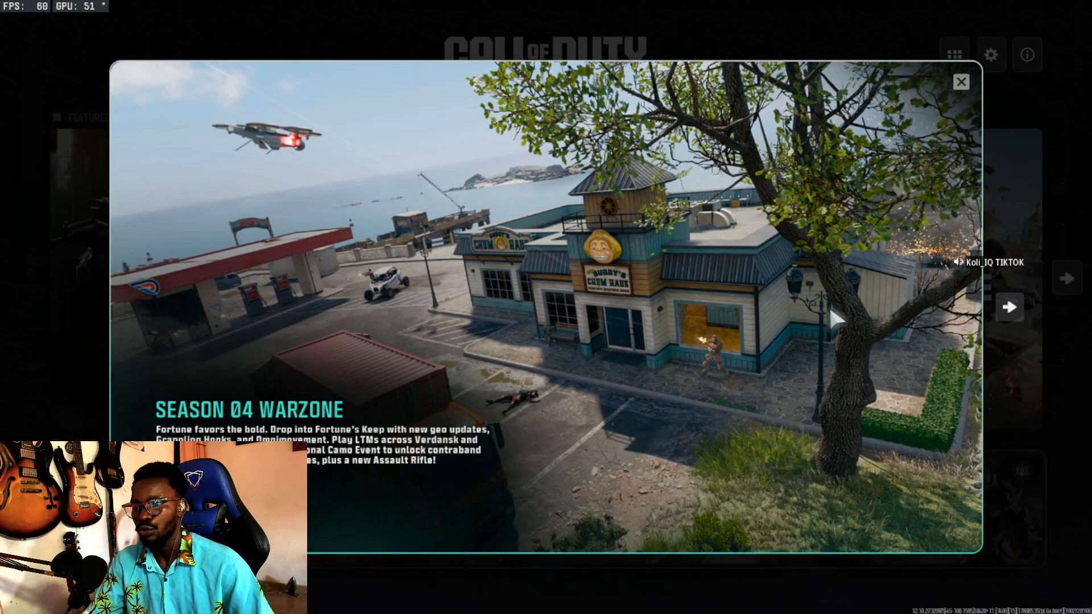
pyautogui.press('super')
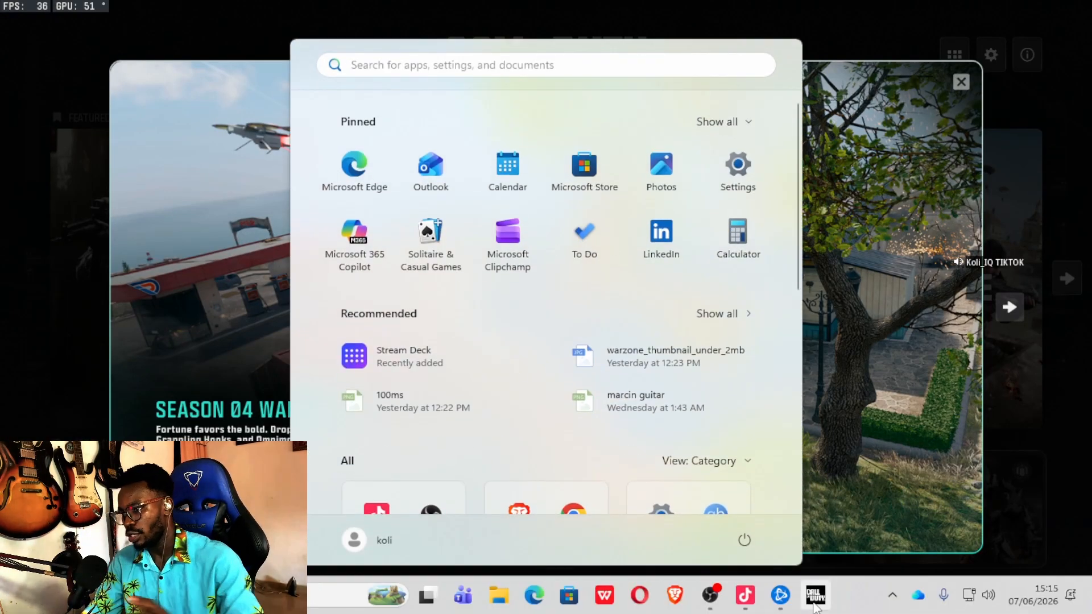
pyautogui.click(746, 595)
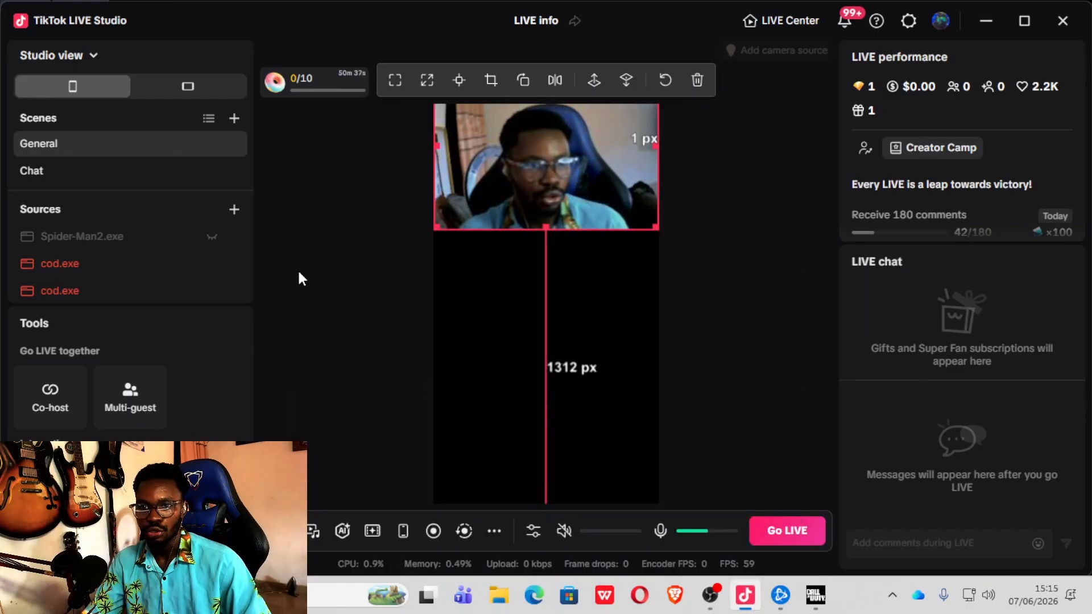
pyautogui.click(234, 211)
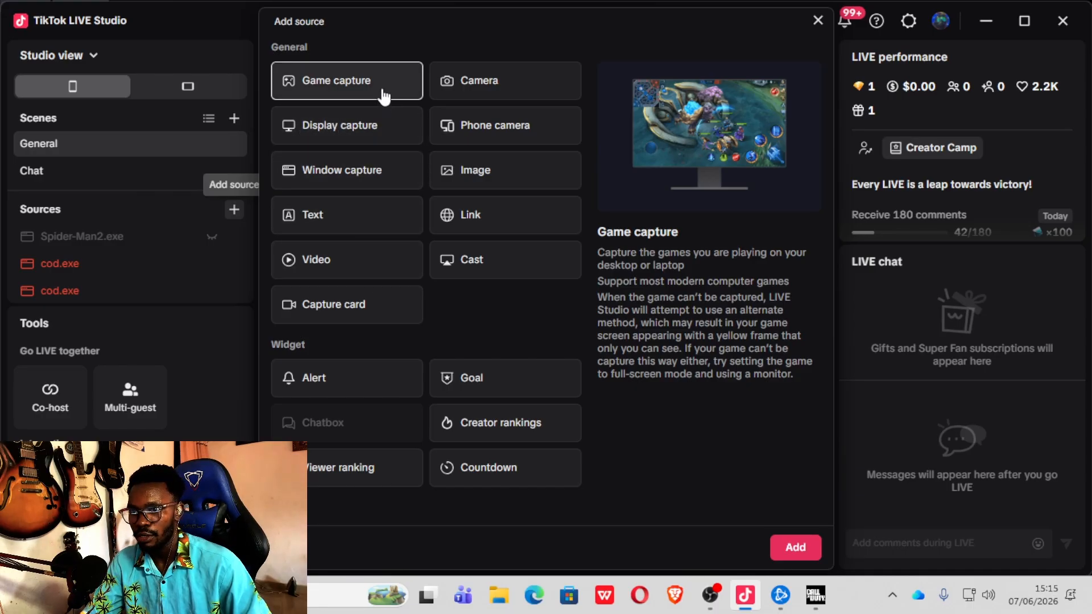
pyautogui.click(796, 548)
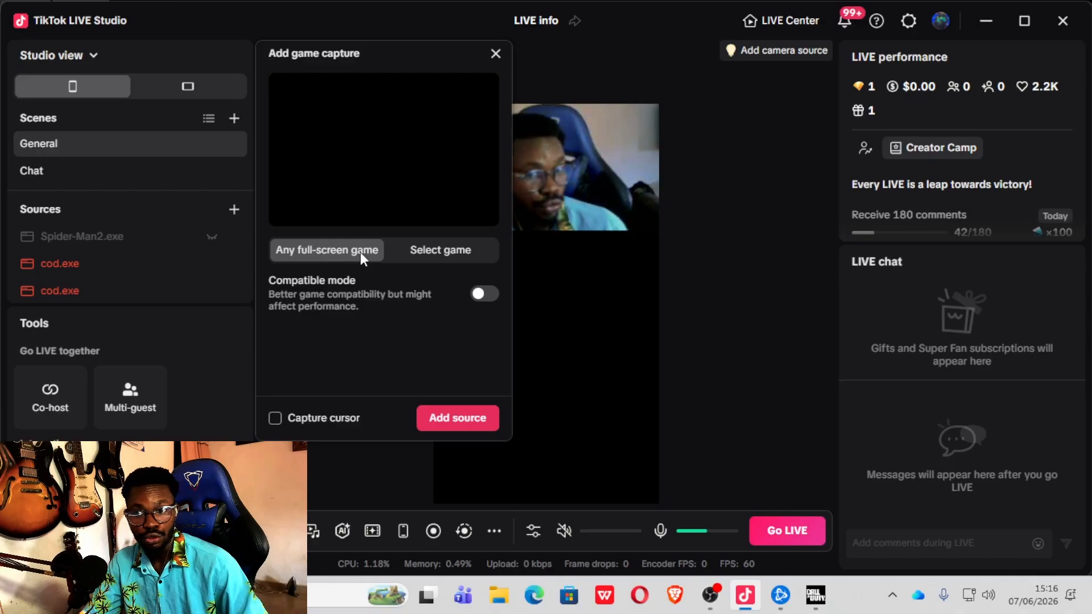
pyautogui.click(443, 251)
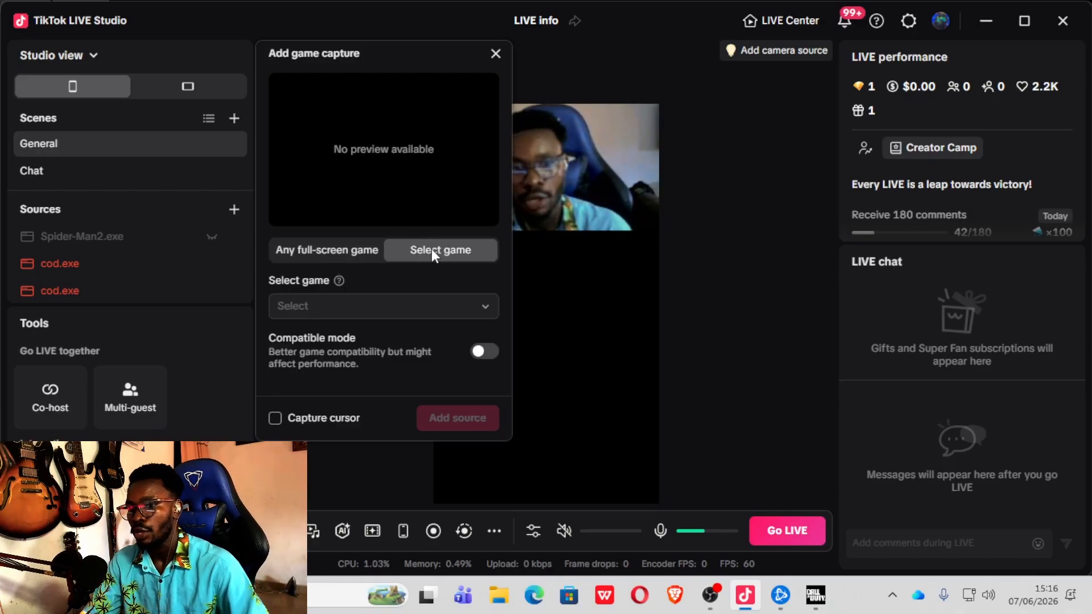
pyautogui.click(487, 307)
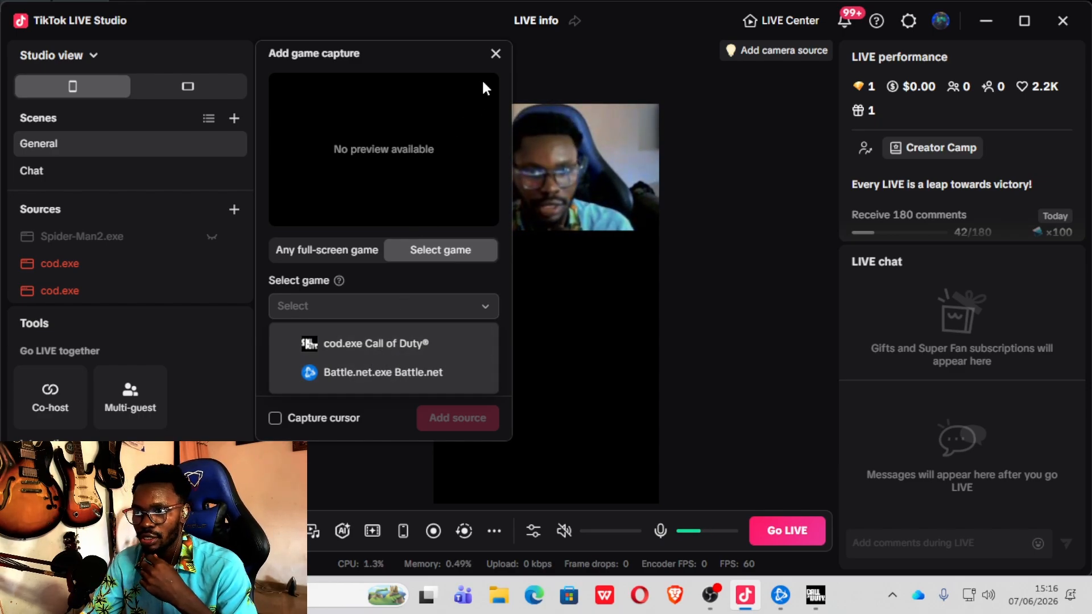
pyautogui.click(495, 54)
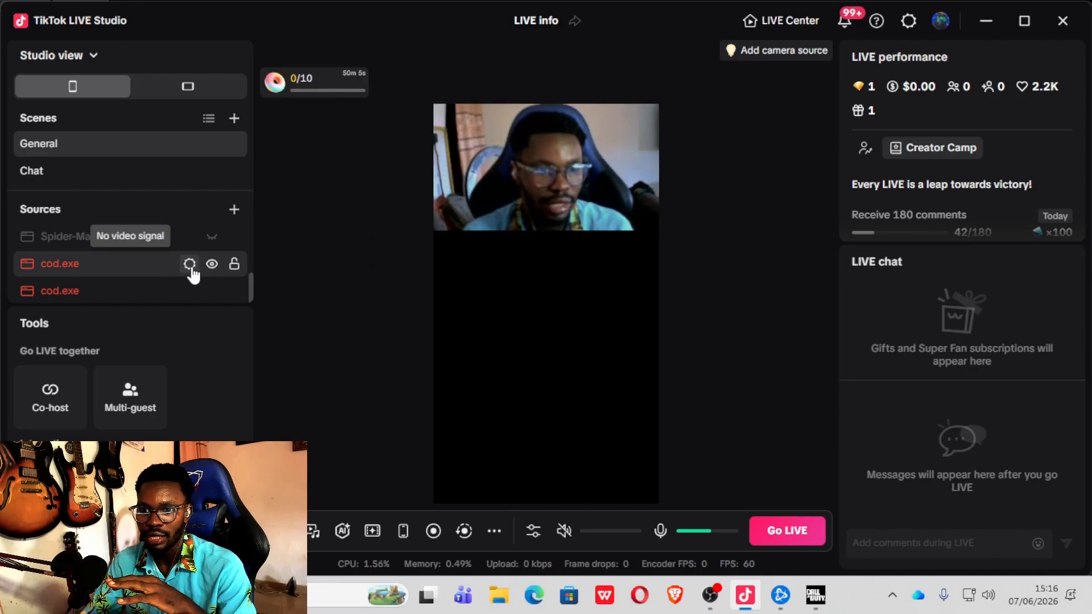
# Set the program captured by the upper cod.exe source to cod.exe Call of Duty and apply it.
pyautogui.click(190, 264)
pyautogui.click(434, 286)
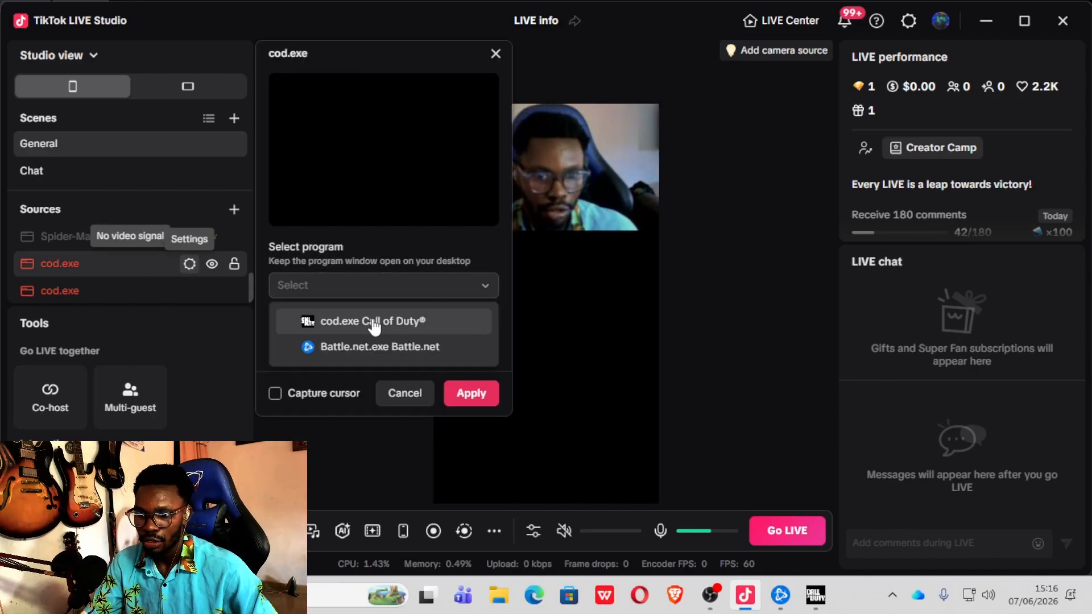
pyautogui.click(374, 322)
pyautogui.click(454, 394)
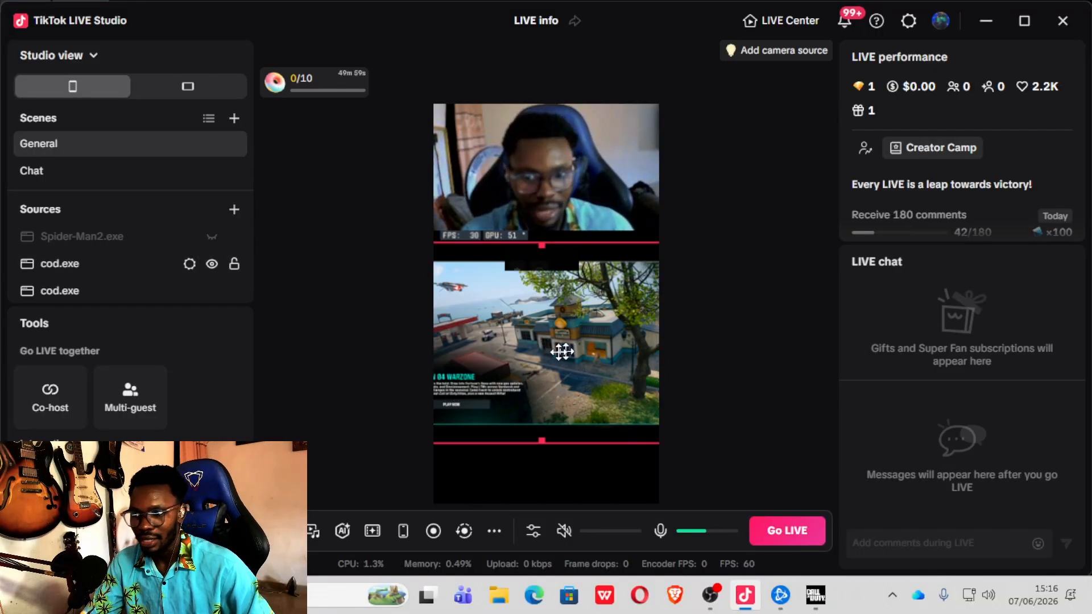
# Shrink the Call of Duty gameplay and centre it horizontally below the camera video, about 661 px from the canvas top and 328 px from its bottom.
pyautogui.moveTo(502, 347)
pyautogui.mouseDown()
pyautogui.moveTo(529, 349)
pyautogui.moveTo(531, 365)
pyautogui.moveTo(516, 333)
pyautogui.mouseUp()
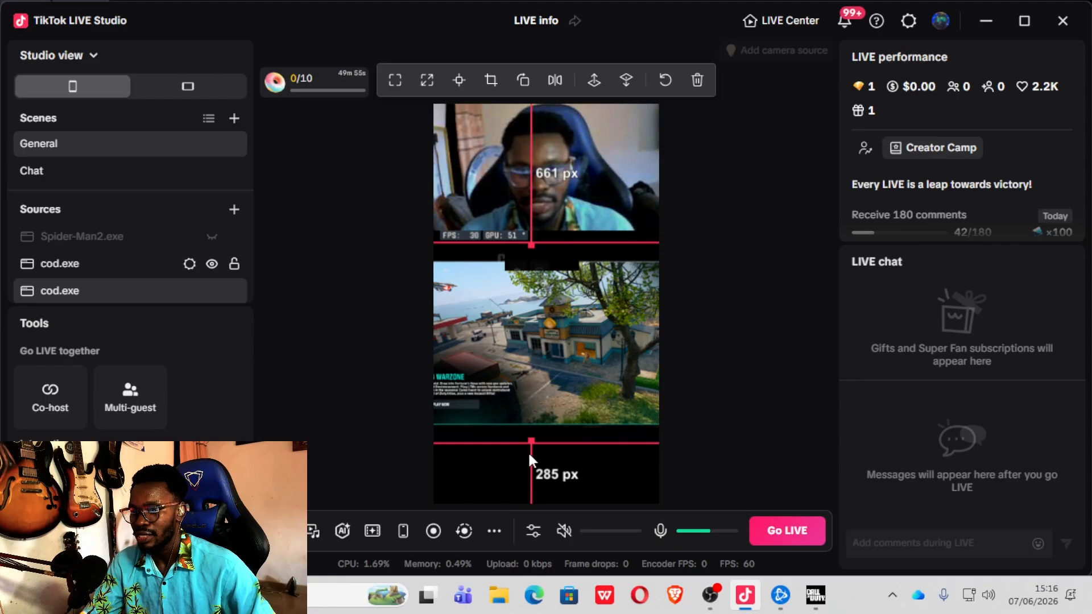
pyautogui.moveTo(533, 445)
pyautogui.mouseDown()
pyautogui.moveTo(541, 385)
pyautogui.moveTo(514, 358)
pyautogui.moveTo(584, 373)
pyautogui.moveTo(546, 367)
pyautogui.moveTo(558, 341)
pyautogui.moveTo(541, 314)
pyautogui.moveTo(550, 436)
pyautogui.mouseUp()
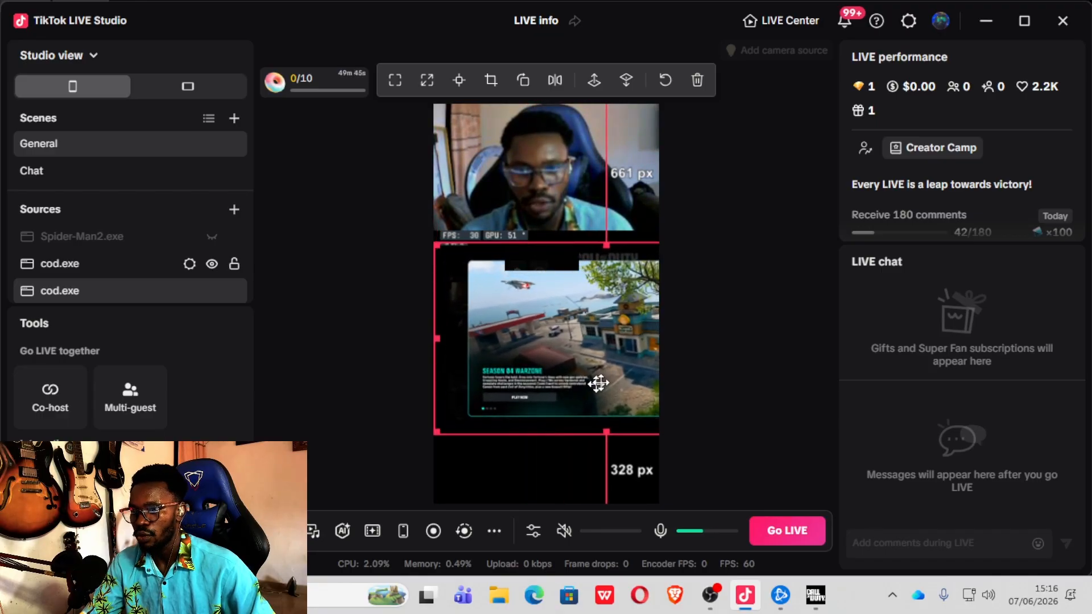
pyautogui.moveTo(599, 384); pyautogui.dragTo(582, 370)
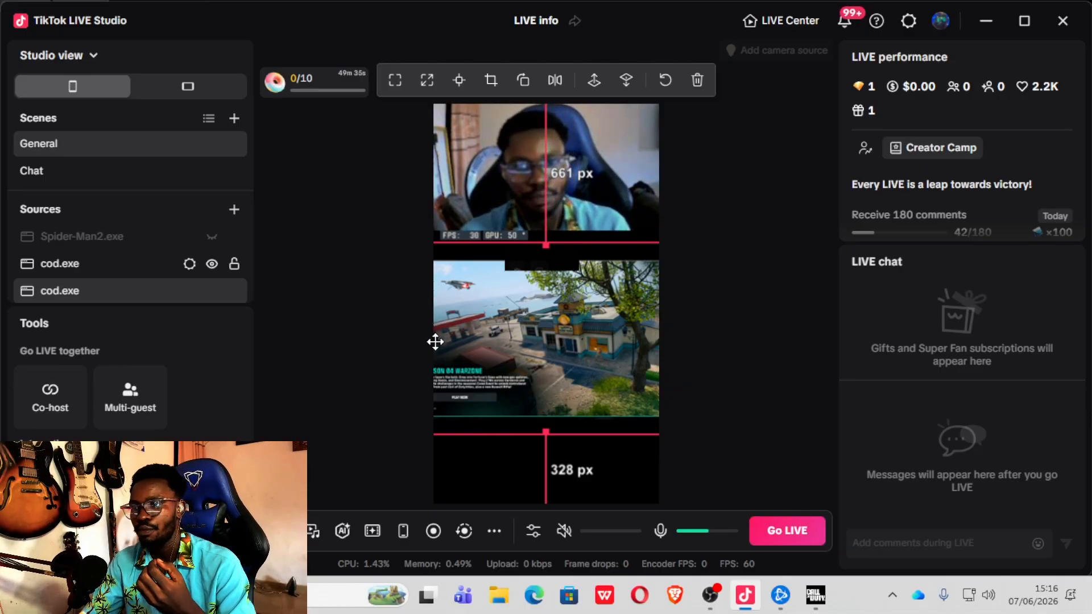
pyautogui.click(234, 211)
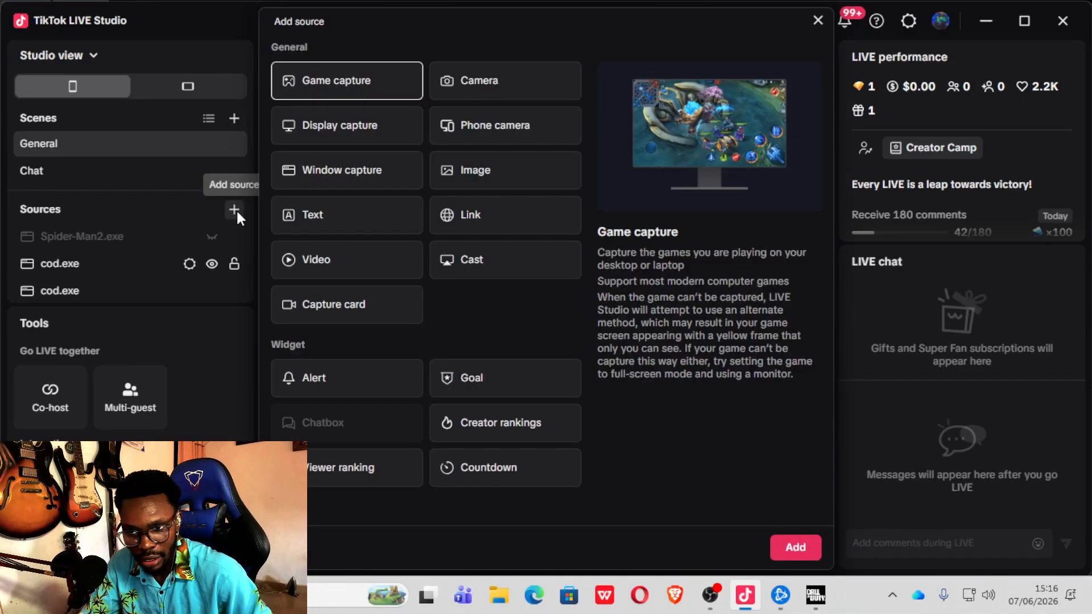
pyautogui.click(419, 317)
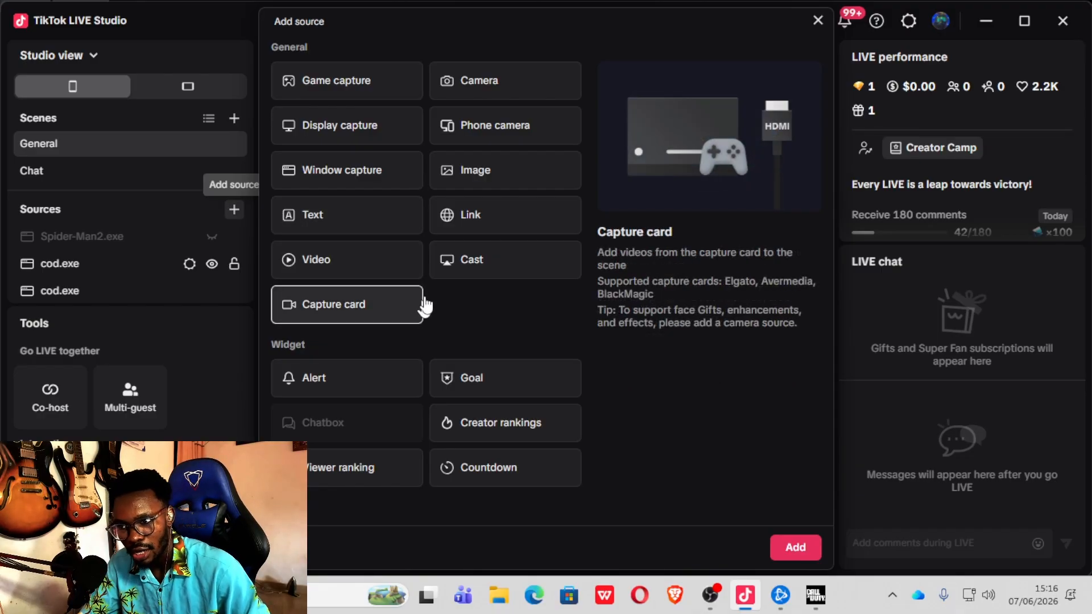
pyautogui.click(788, 539)
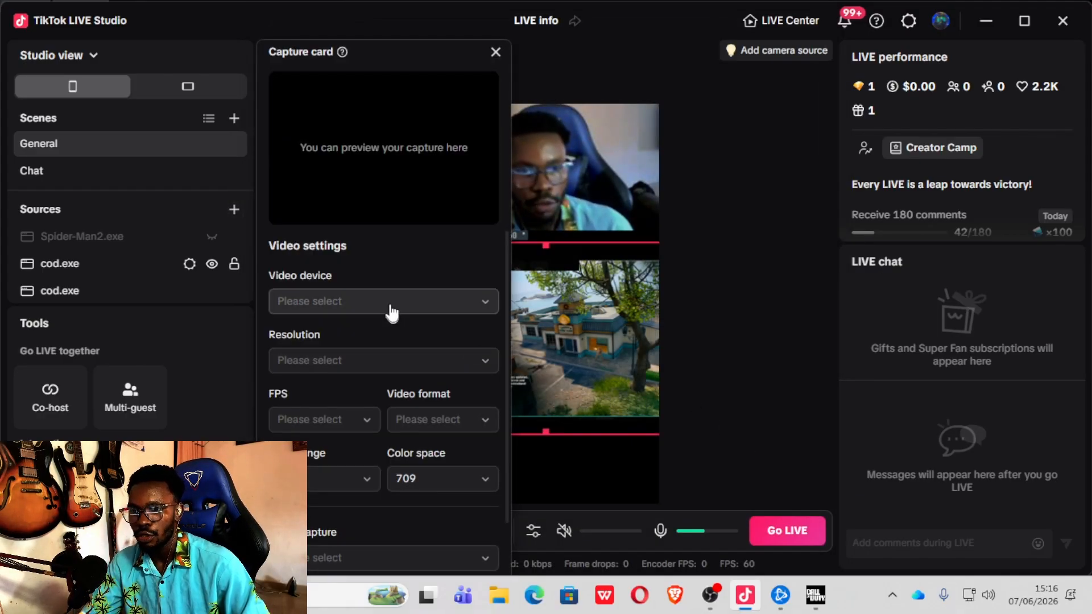
pyautogui.click(459, 311)
pyautogui.scroll(-2, 428, 370)
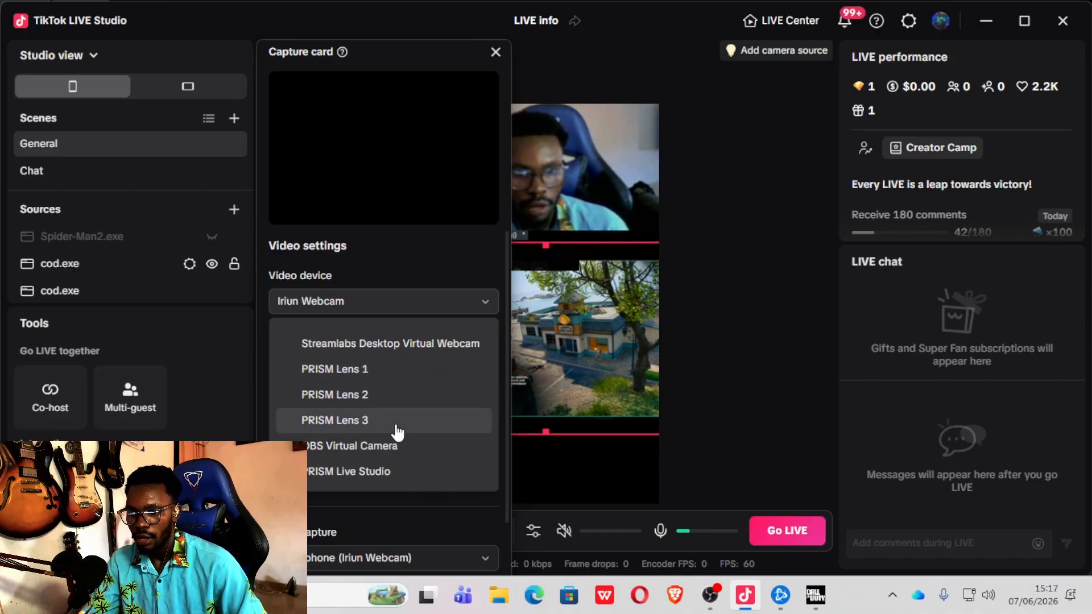
pyautogui.scroll(2, 397, 431)
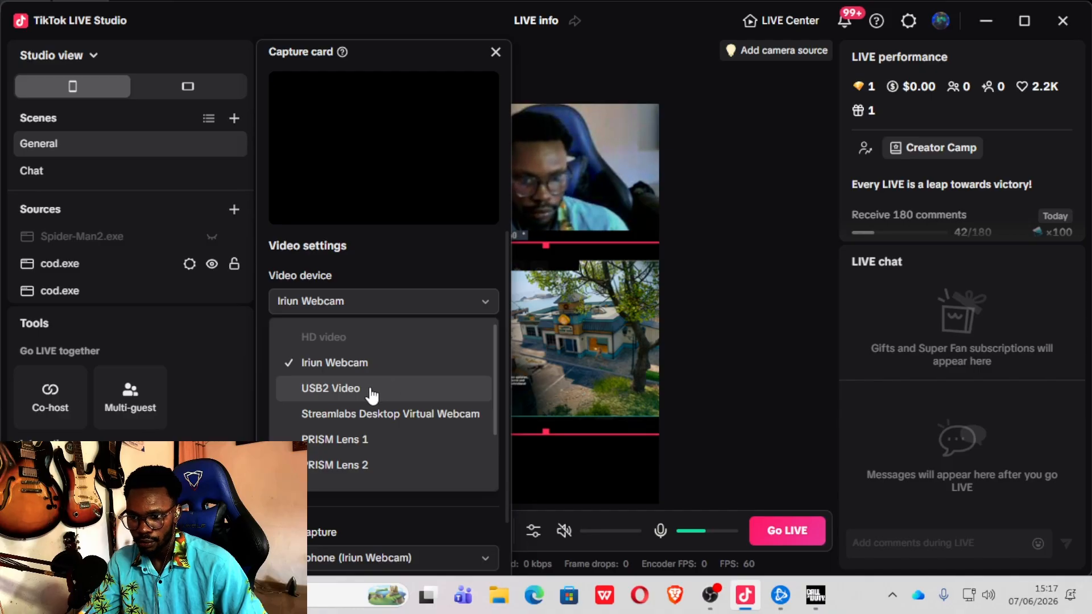
pyautogui.click(389, 439)
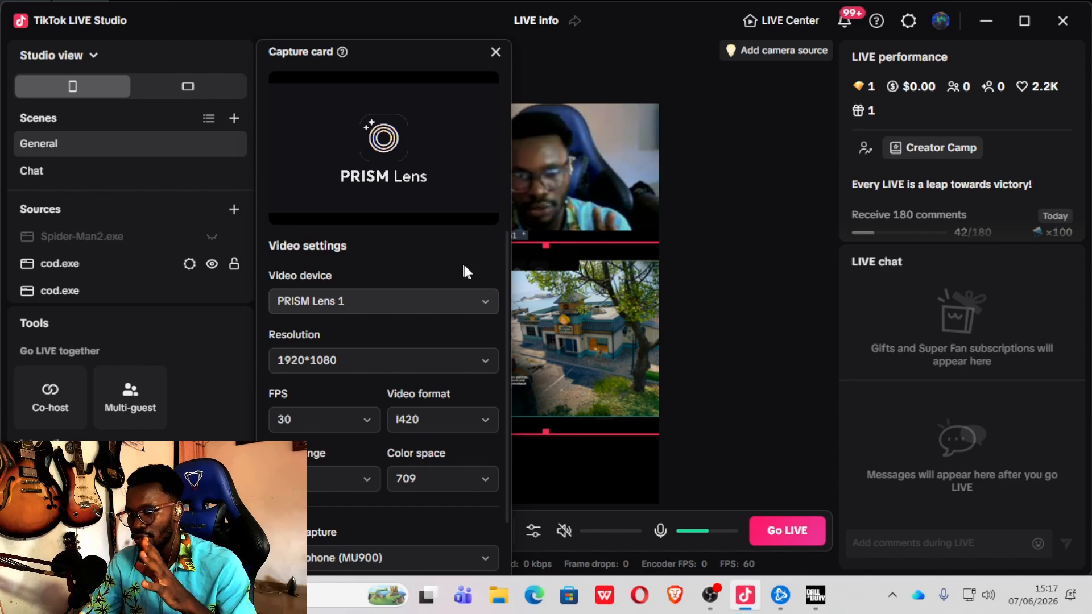
pyautogui.click(496, 53)
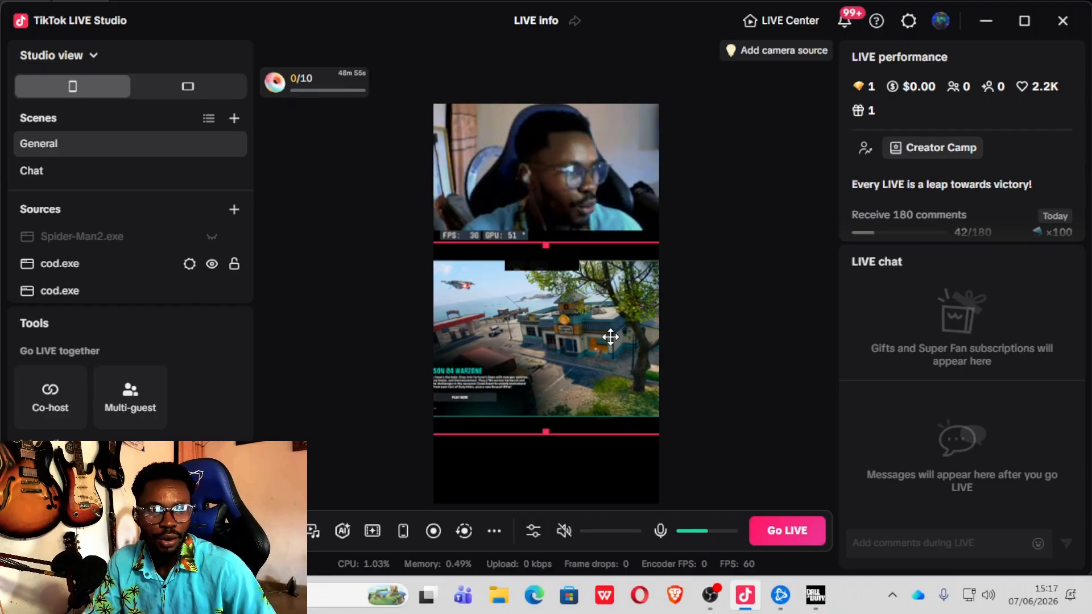
# Add a Sharpen advanced filter to the capture card camera video and set its sharpness to 0.31.
pyautogui.click(704, 297)
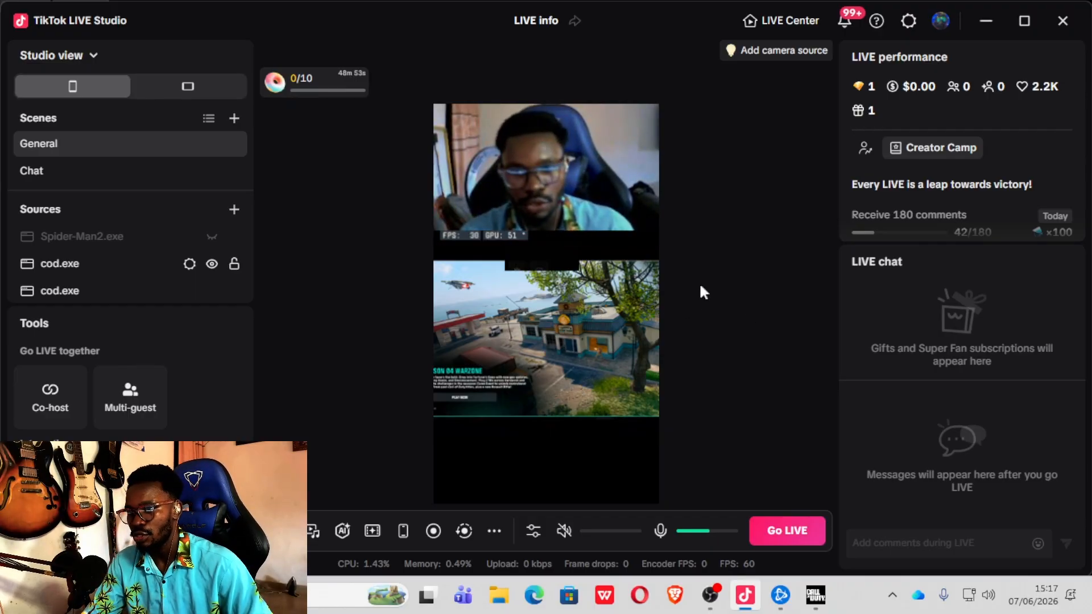
pyautogui.click(555, 210)
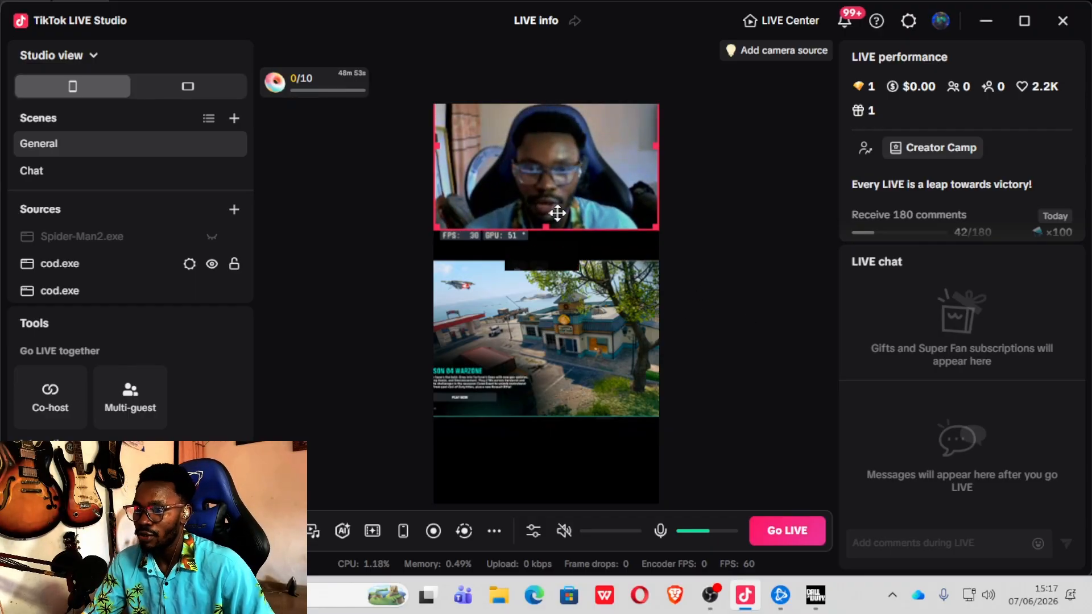
pyautogui.rightClick(594, 175)
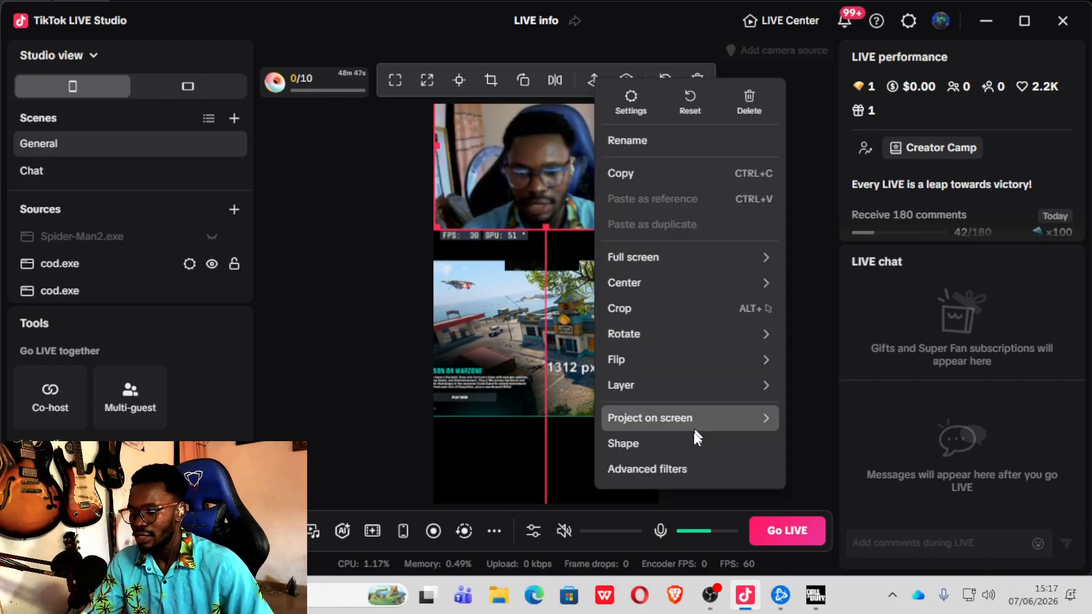
pyautogui.click(698, 470)
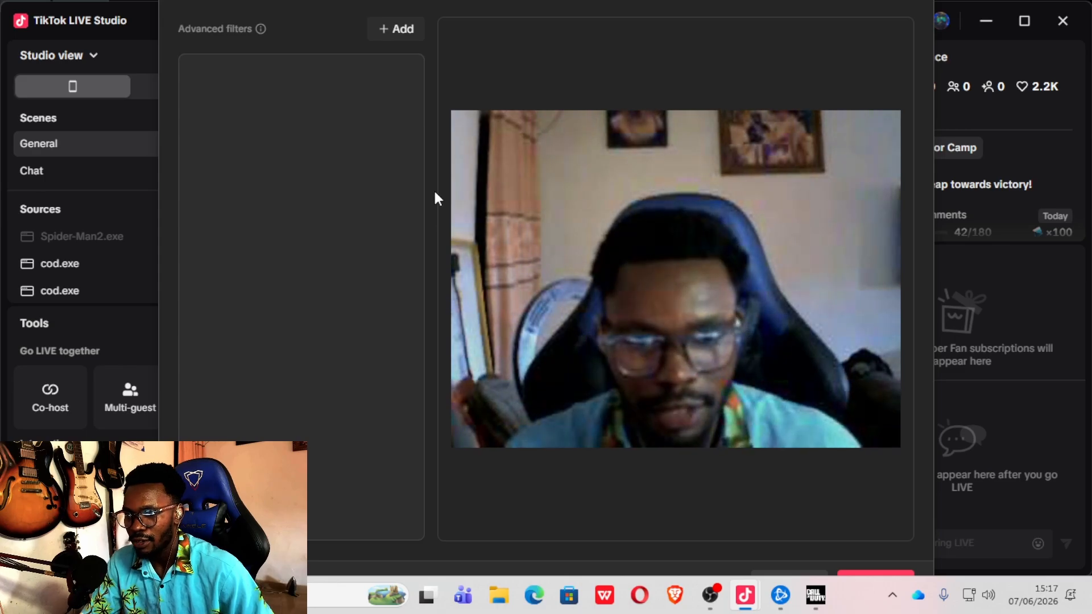
pyautogui.click(395, 31)
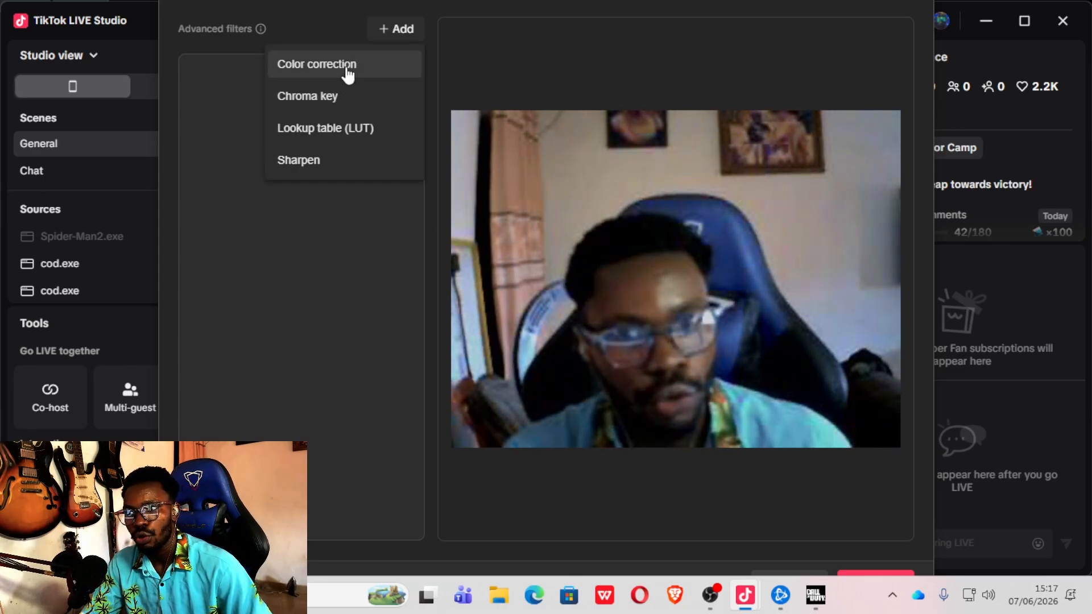
pyautogui.click(345, 164)
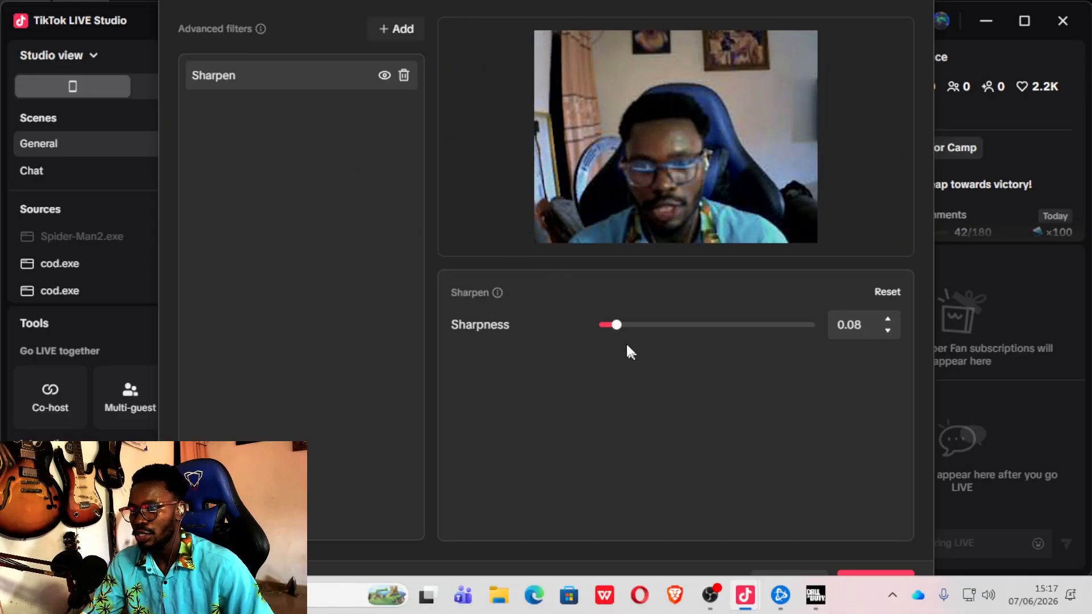
pyautogui.moveTo(617, 326); pyautogui.dragTo(666, 348)
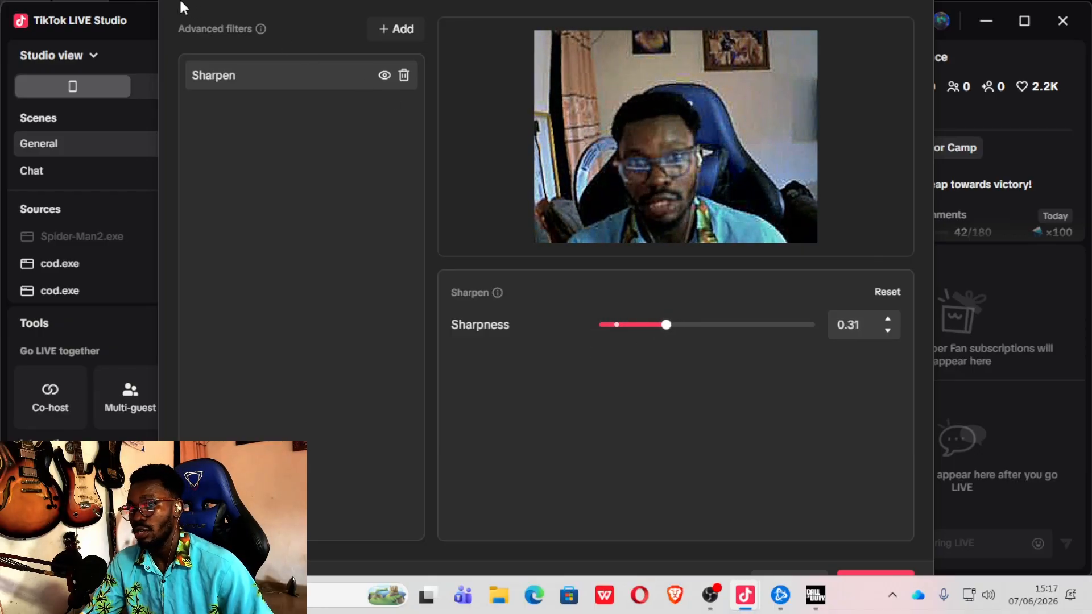
# Add a Color correction filter with gamma -0.13, contrast 4 and saturation 6, and apply the camera video's filters.
pyautogui.click(388, 31)
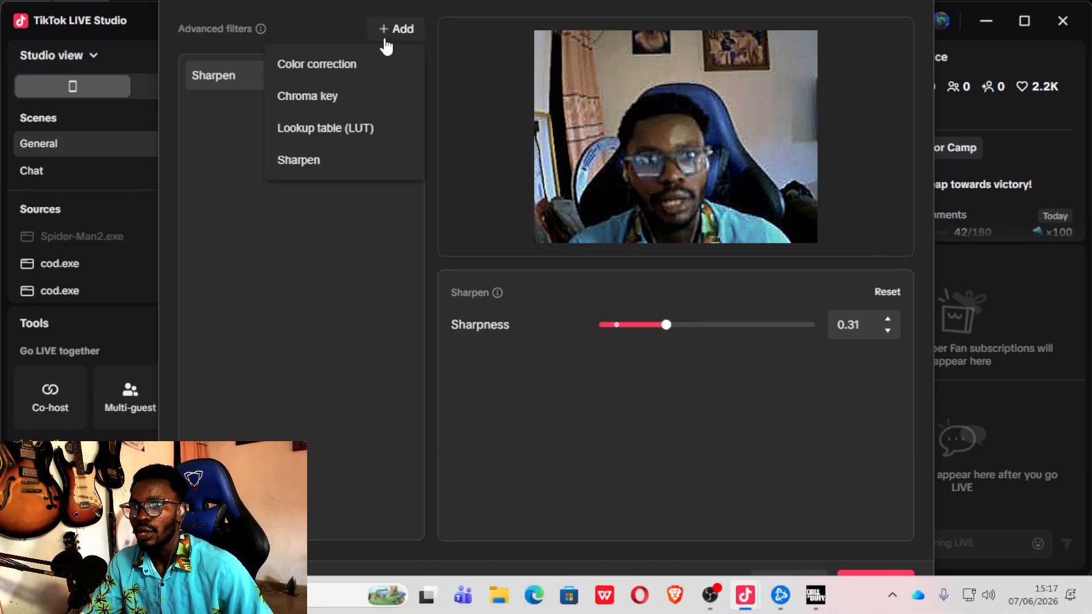
pyautogui.click(321, 71)
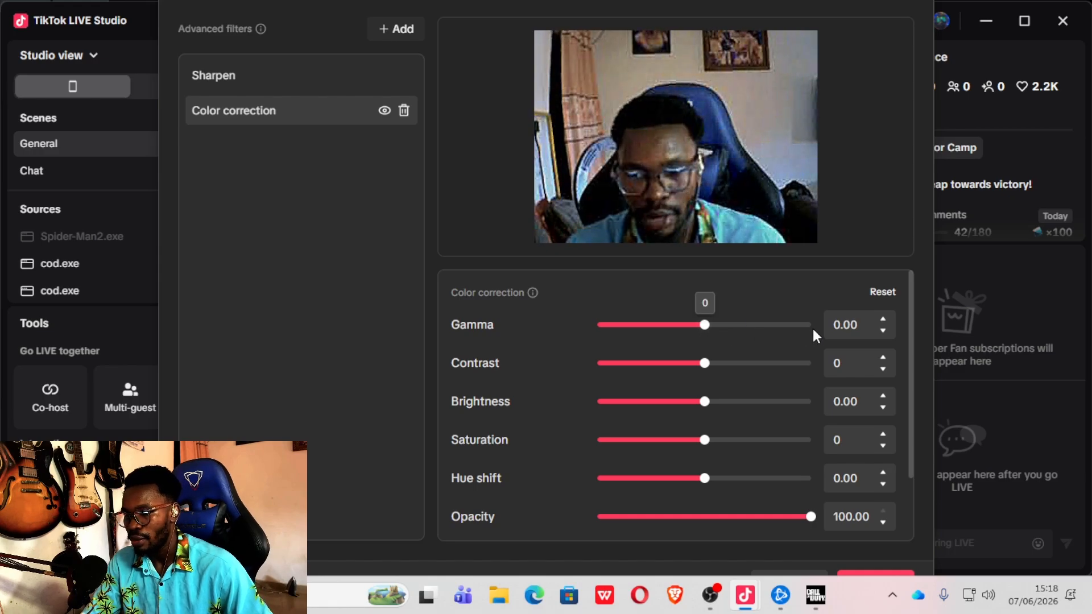
pyautogui.moveTo(704, 331)
pyautogui.mouseDown()
pyautogui.moveTo(690, 333)
pyautogui.moveTo(712, 335)
pyautogui.moveTo(701, 336)
pyautogui.mouseUp()
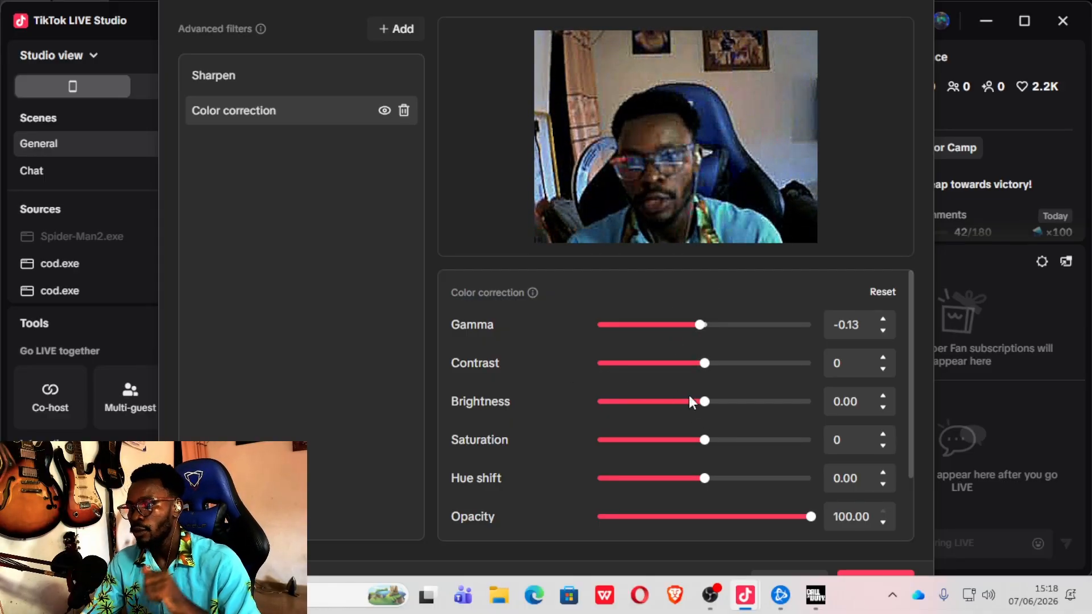
pyautogui.moveTo(709, 448); pyautogui.dragTo(714, 450)
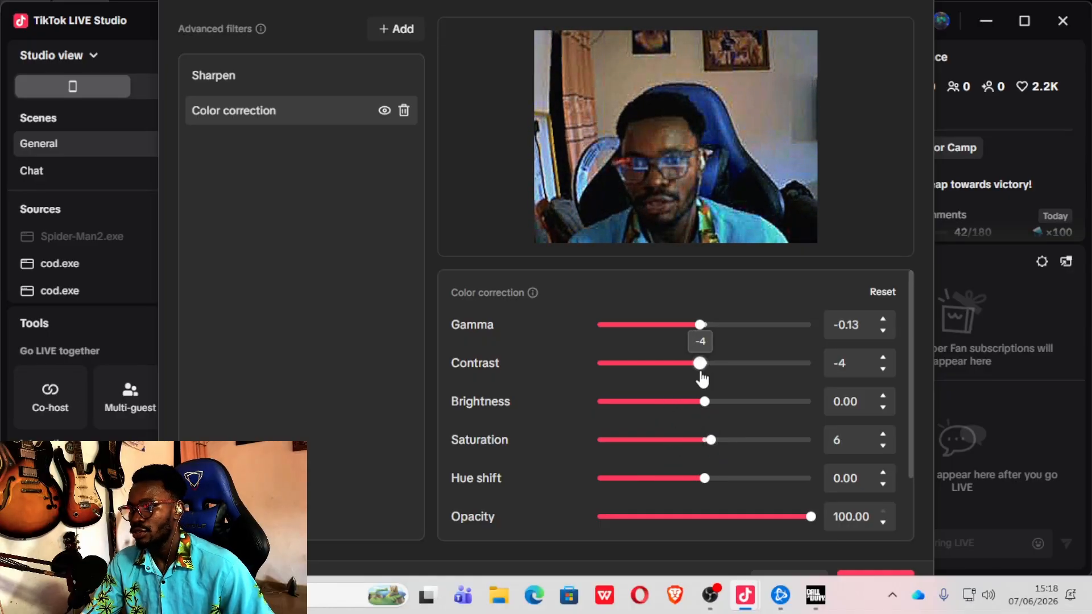
pyautogui.moveTo(701, 378)
pyautogui.mouseDown()
pyautogui.moveTo(688, 377)
pyautogui.moveTo(711, 382)
pyautogui.moveTo(708, 371)
pyautogui.mouseUp()
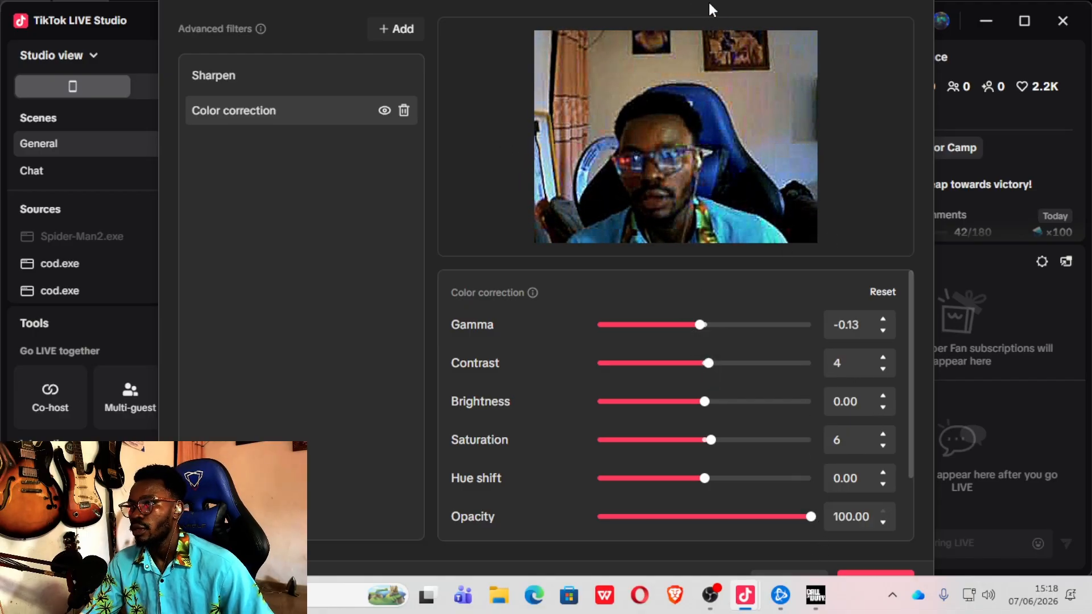
pyautogui.click(875, 573)
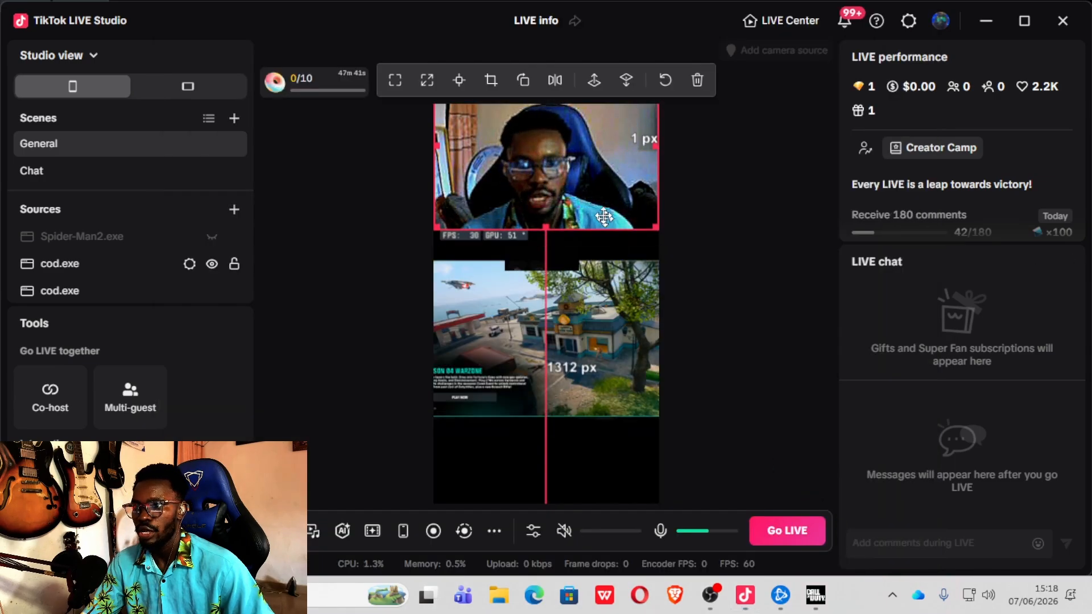
# Review the advanced filters on the capture card camera video and close them without applying changes.
pyautogui.rightClick(588, 179)
pyautogui.click(671, 465)
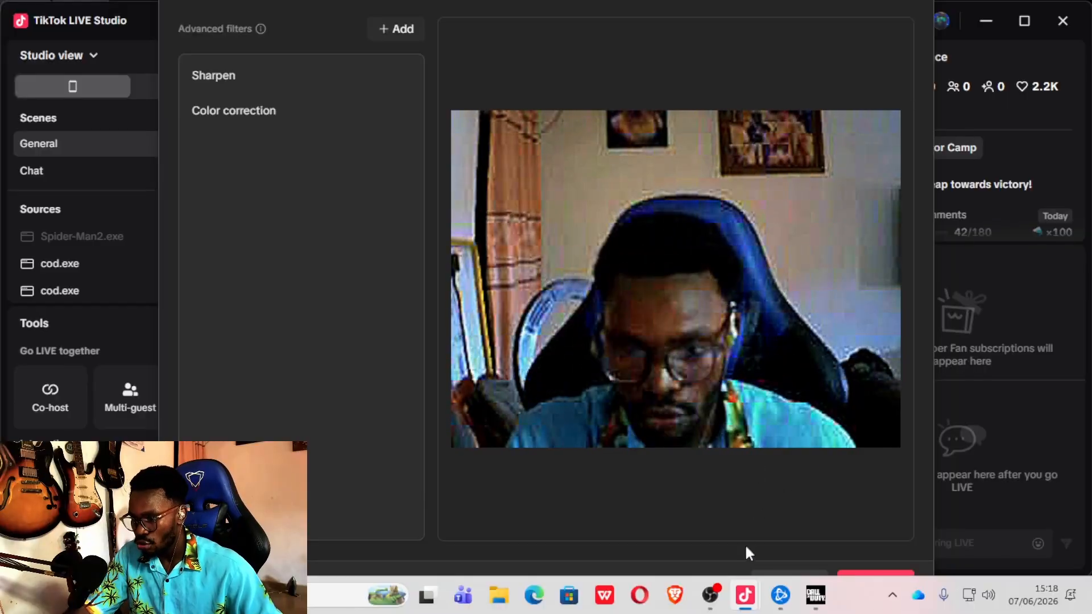
pyautogui.moveTo(747, 596)
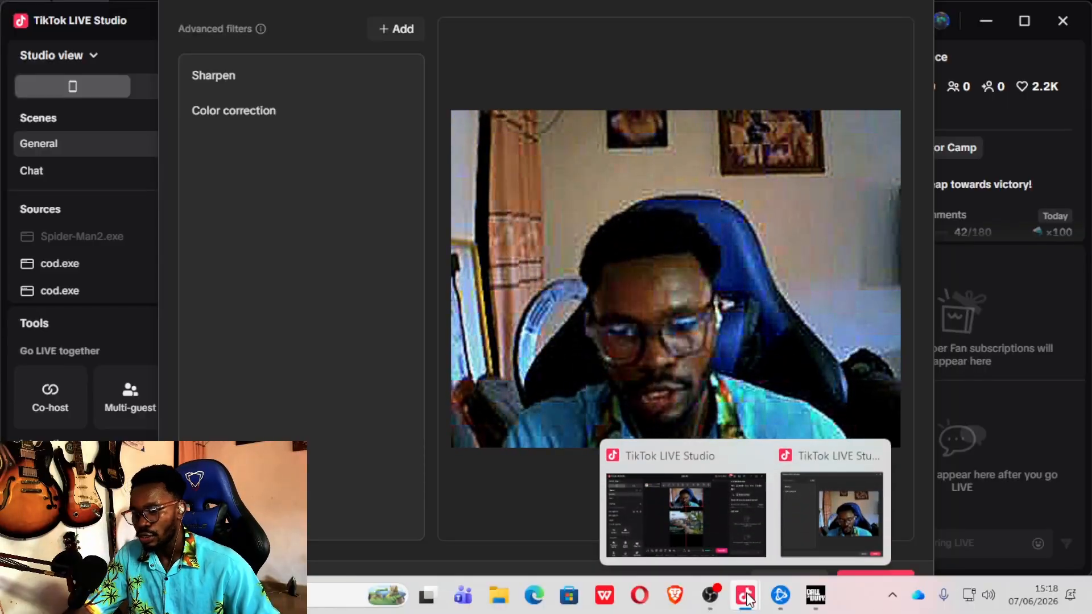
pyautogui.click(869, 459)
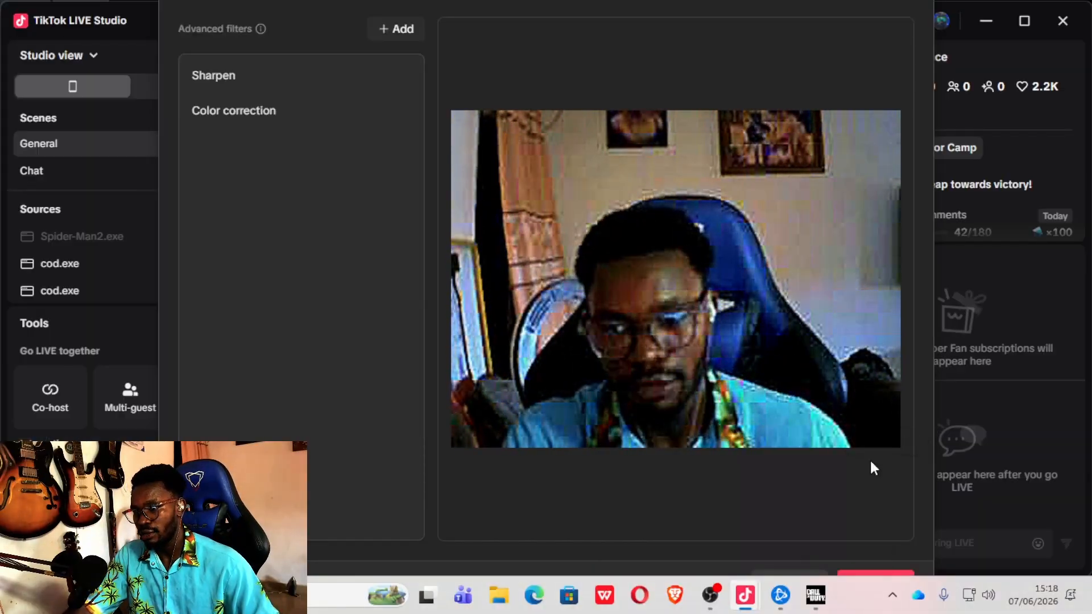
pyautogui.moveTo(743, 603)
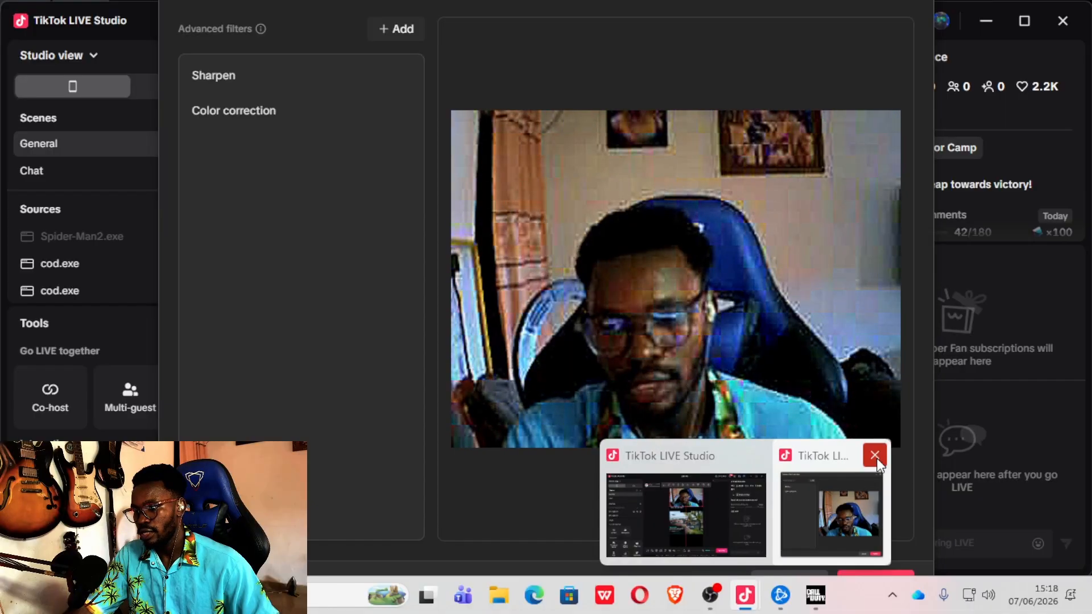
pyautogui.click(873, 454)
pyautogui.click(704, 319)
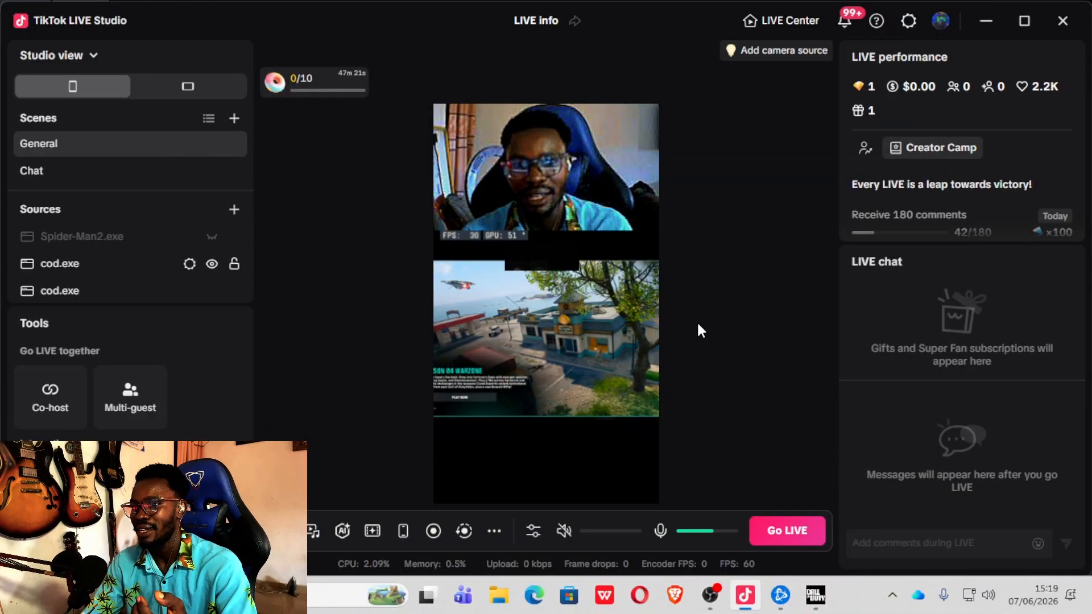
# Review the Color correction values in the Call of Duty gameplay's advanced filters and close them.
pyautogui.click(650, 328)
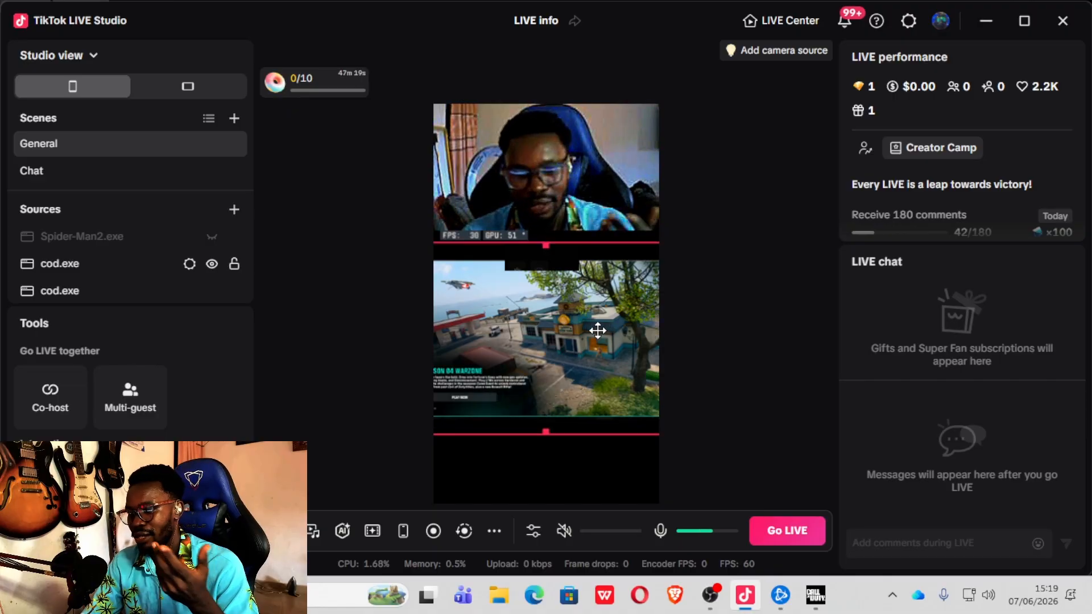
pyautogui.moveTo(548, 348); pyautogui.dragTo(546, 351)
pyautogui.rightClick(546, 351)
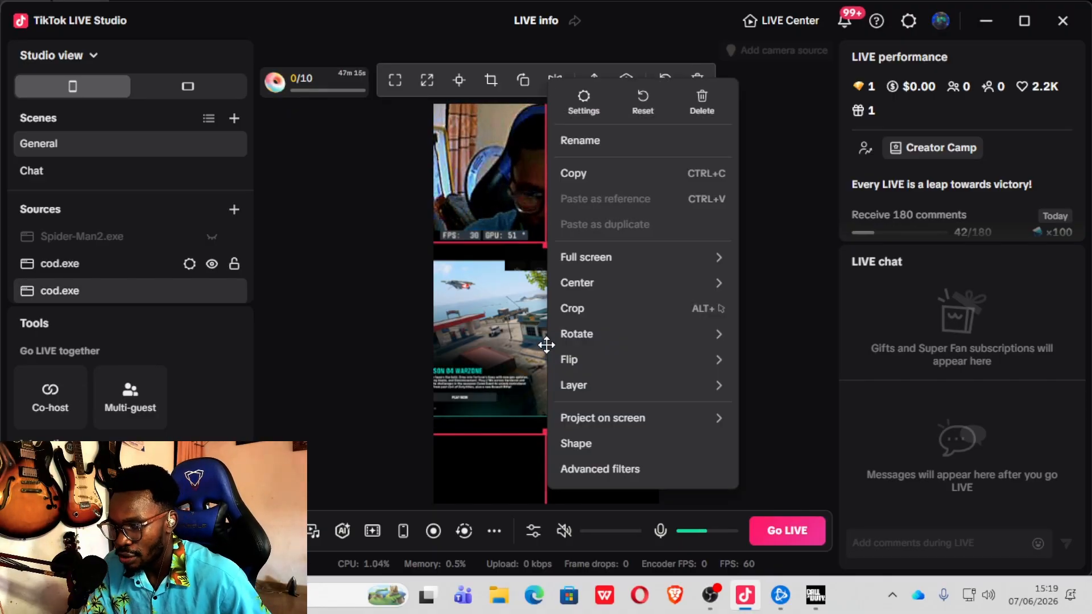
pyautogui.click(593, 468)
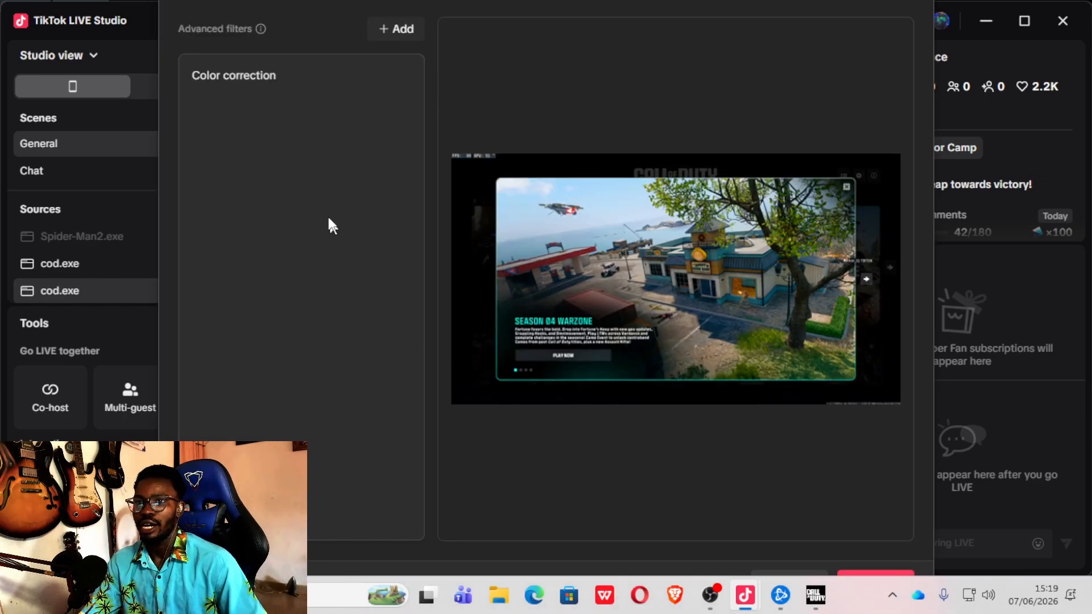
pyautogui.click(279, 80)
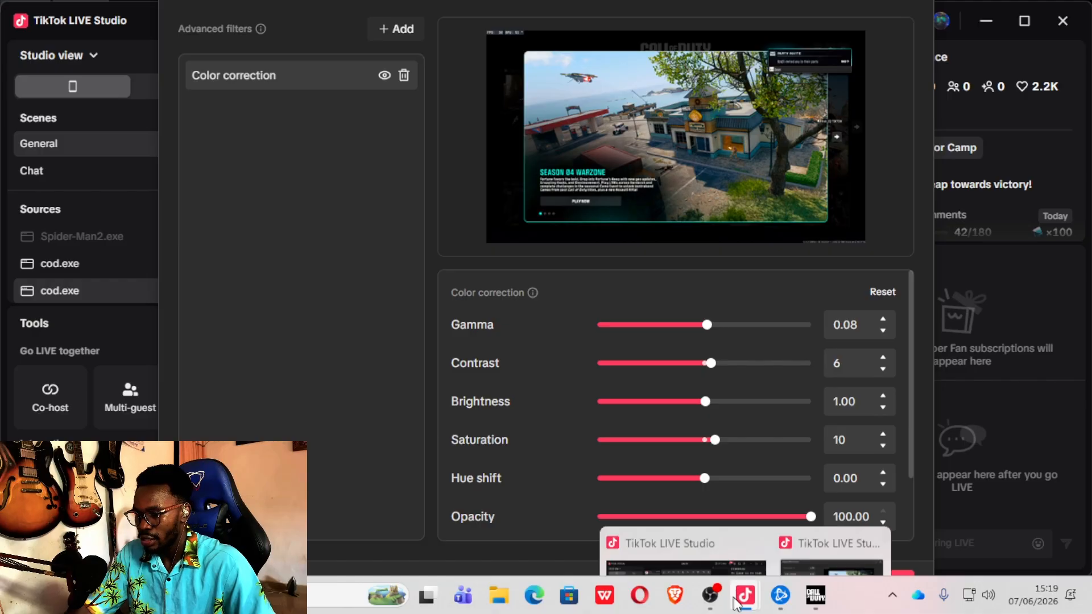
pyautogui.moveTo(746, 595)
pyautogui.click(875, 455)
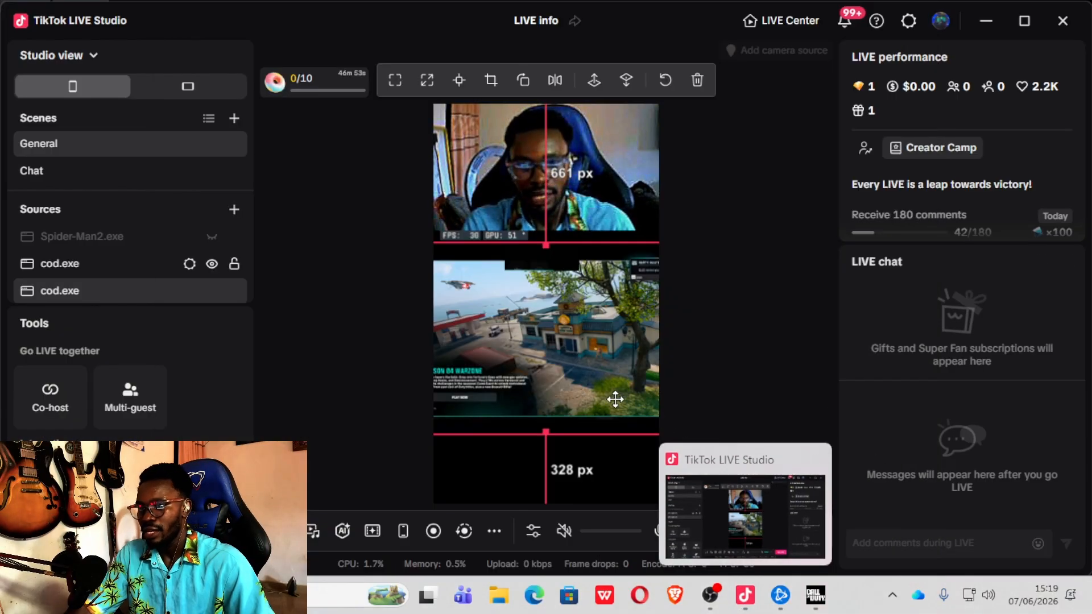
pyautogui.click(688, 370)
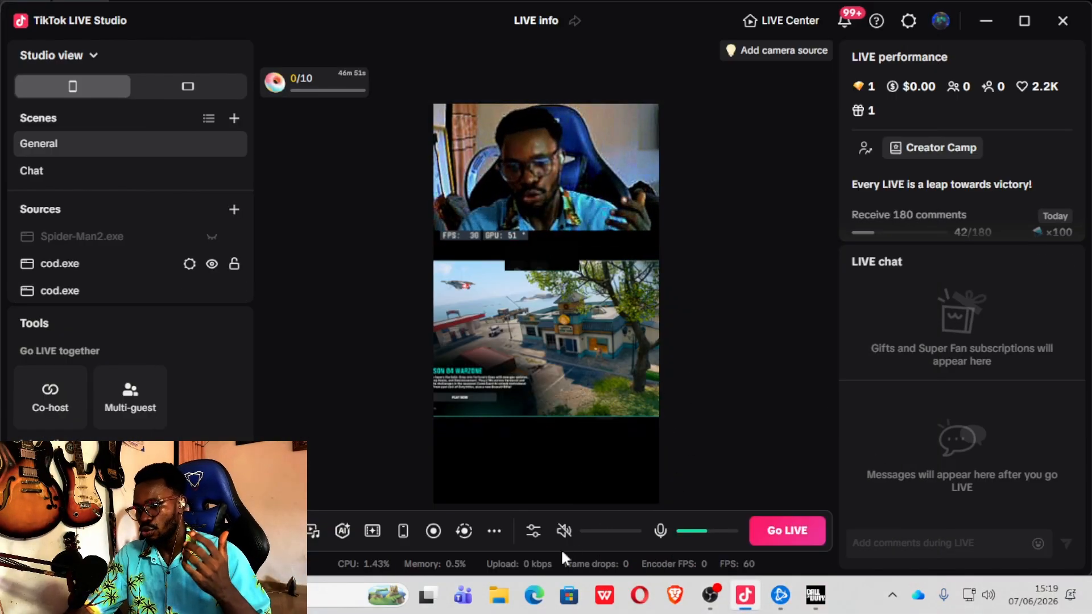
# Turn on the primary speaker audio and mute the HD video source in the audio mixer.
pyautogui.click(566, 533)
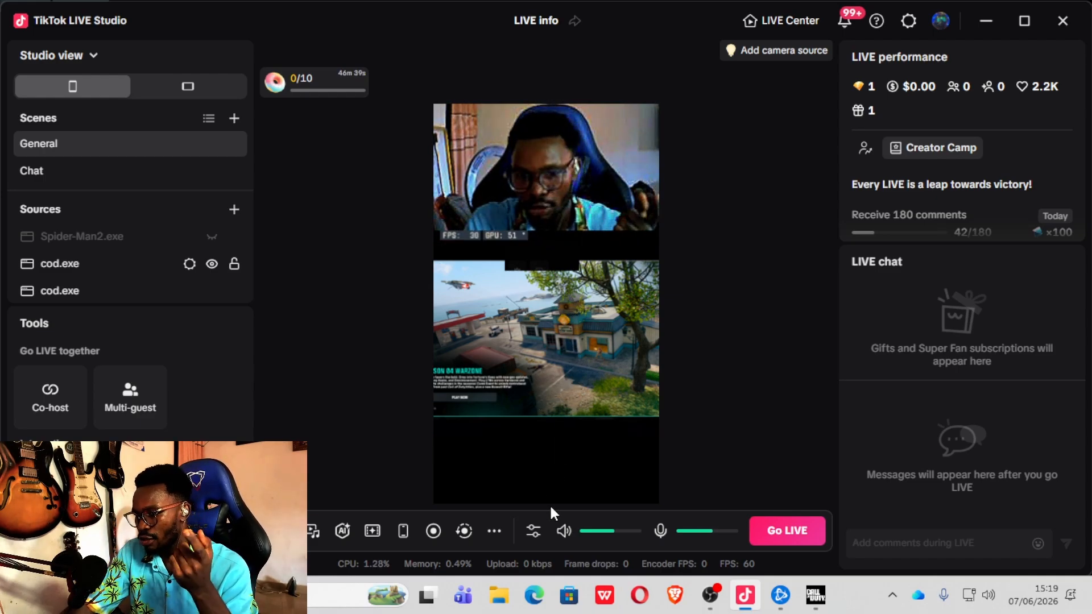
pyautogui.click(538, 535)
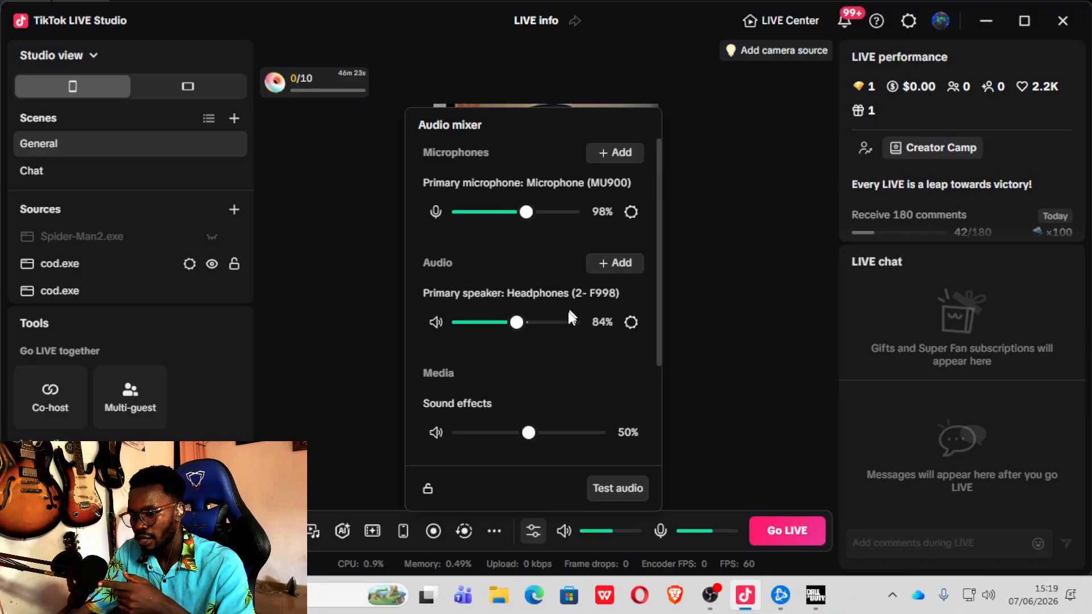
pyautogui.click(437, 323)
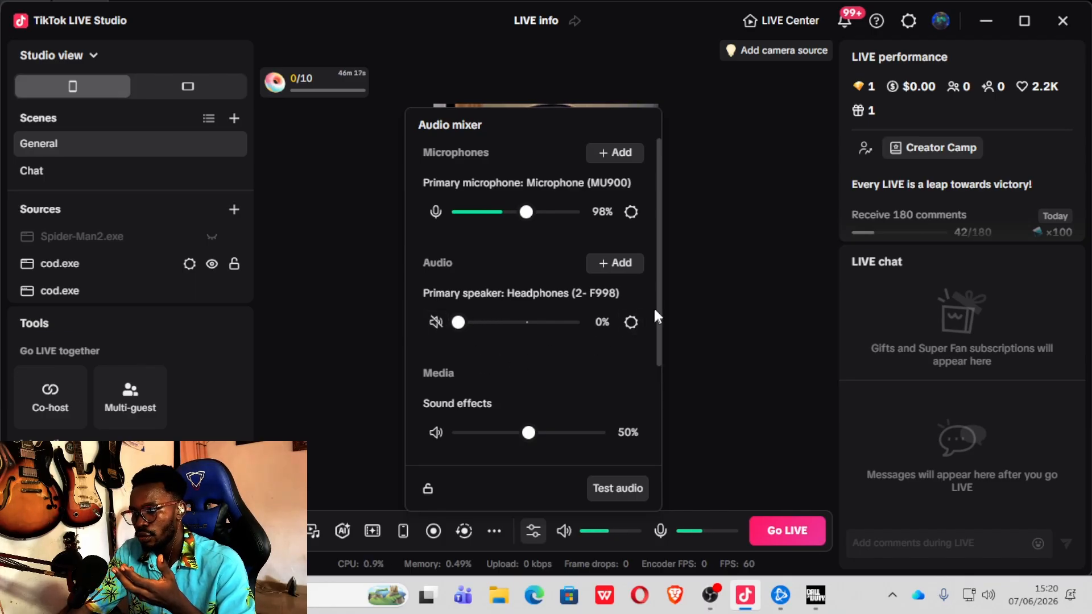
pyautogui.scroll(-3, 657, 305)
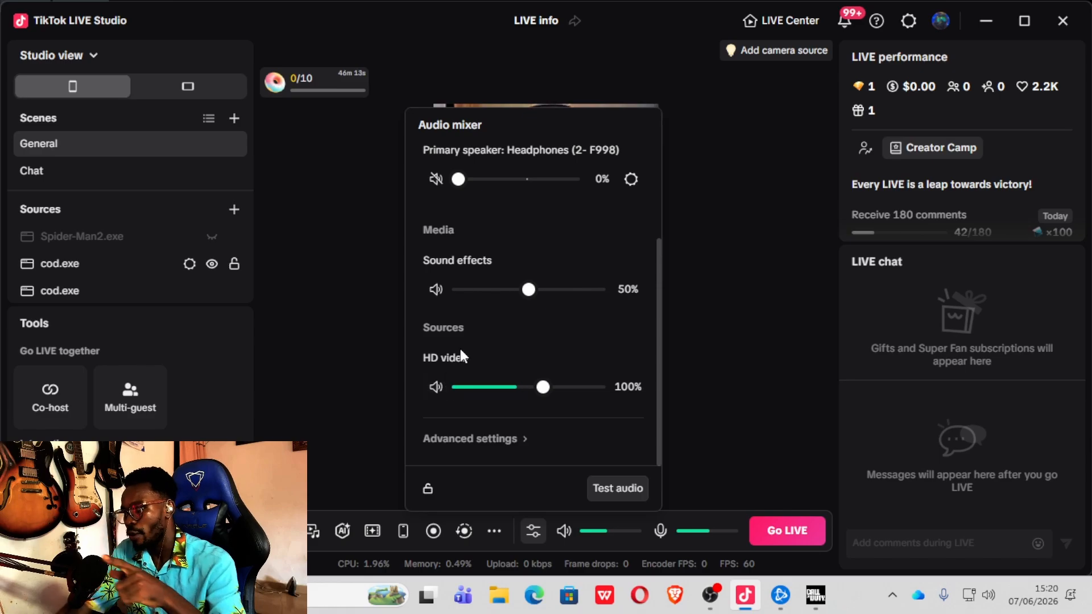
pyautogui.click(435, 389)
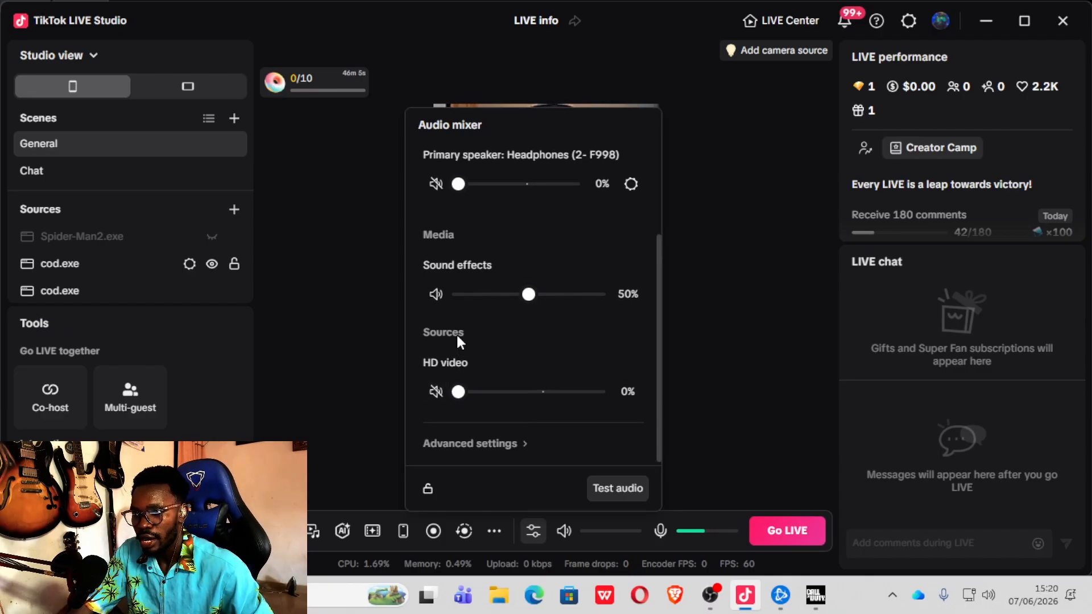
pyautogui.scroll(2, 459, 329)
pyautogui.click(436, 260)
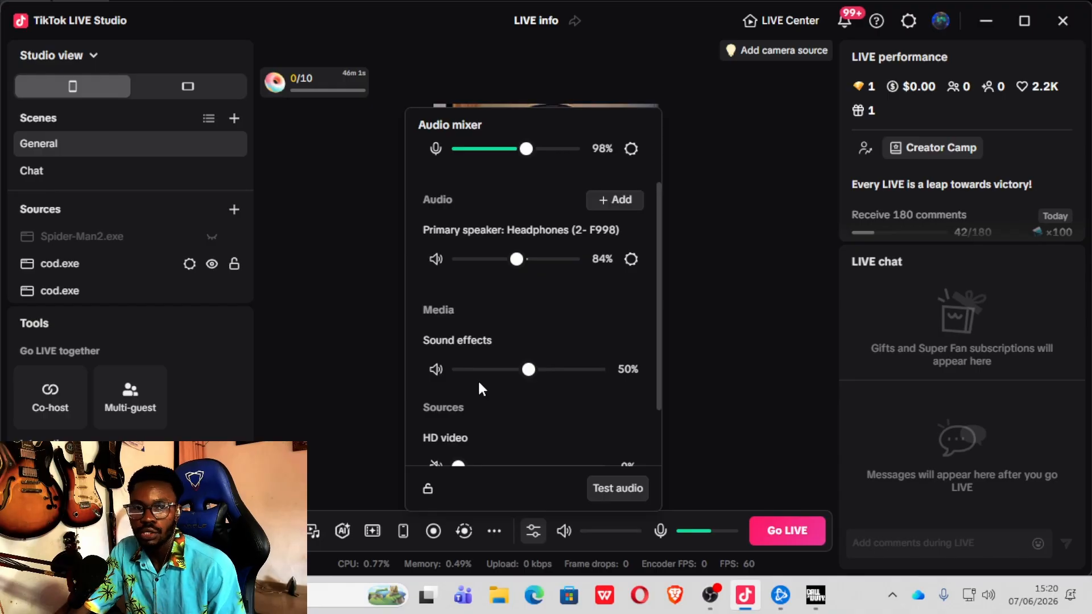
pyautogui.click(713, 598)
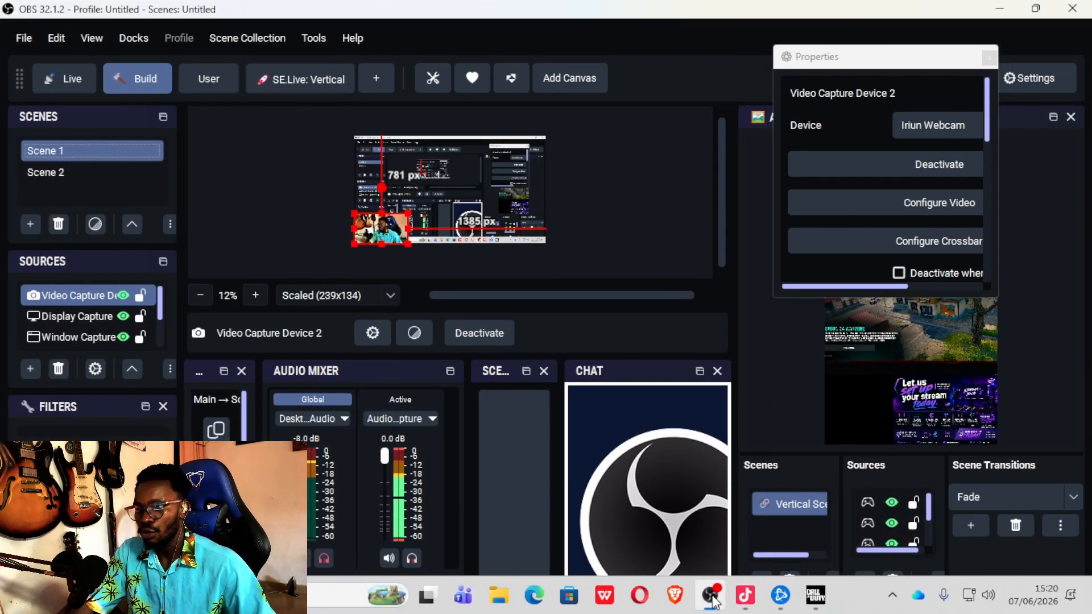
pyautogui.click(752, 602)
pyautogui.click(750, 471)
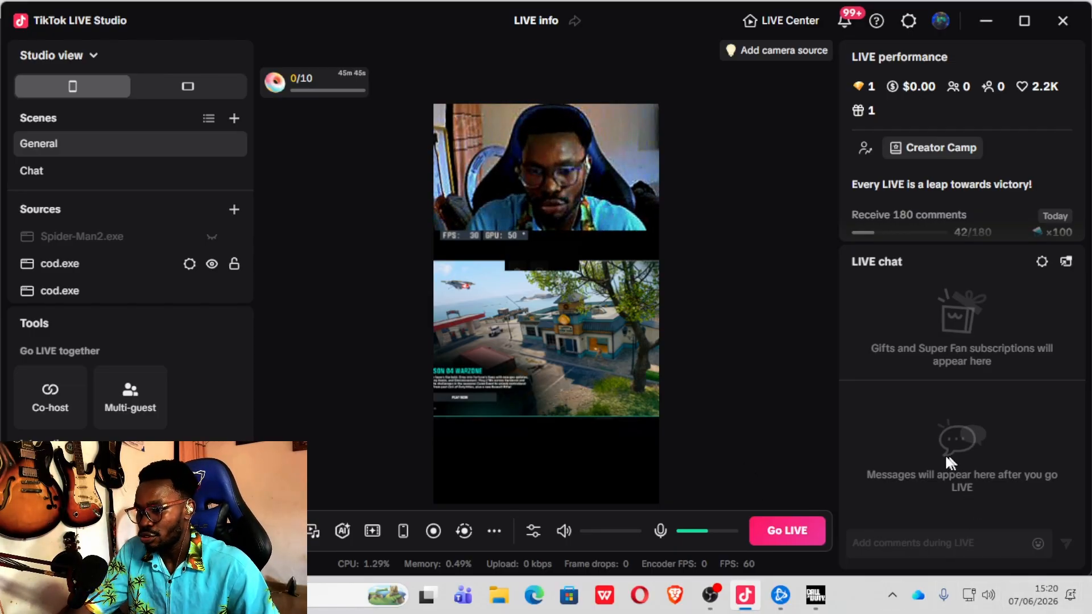
# Check the selected program and the list of available programs in the gameplay source's settings, and cancel.
pyautogui.click(629, 353)
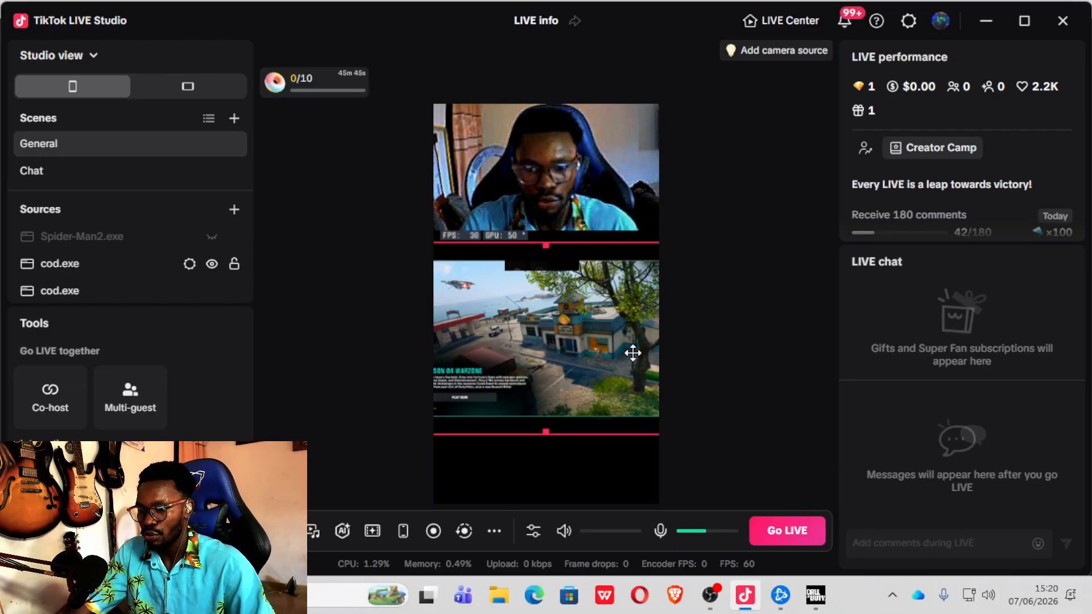
pyautogui.rightClick(604, 345)
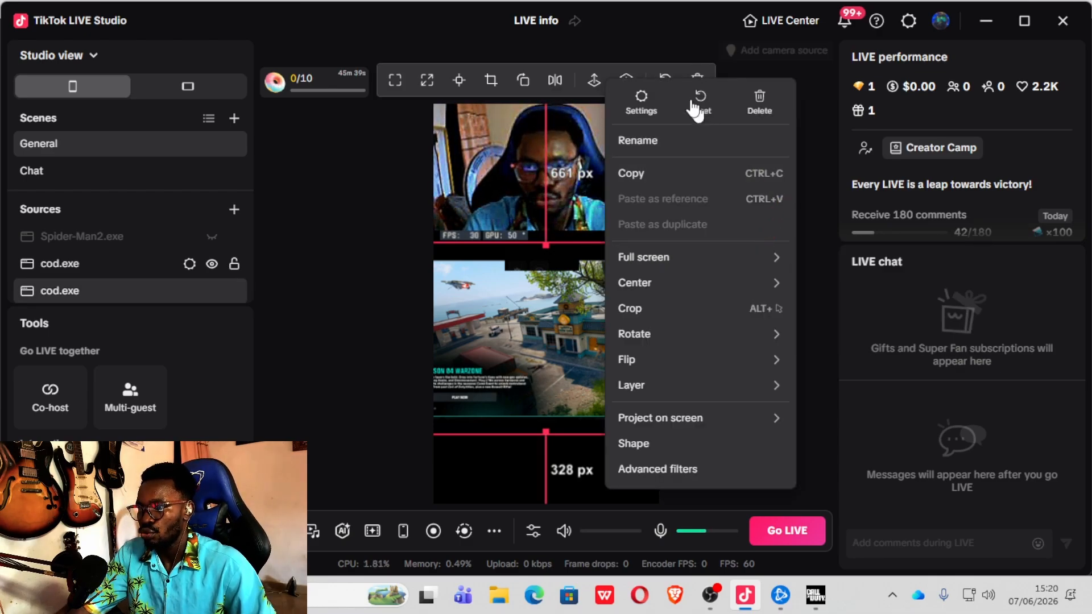
pyautogui.click(640, 102)
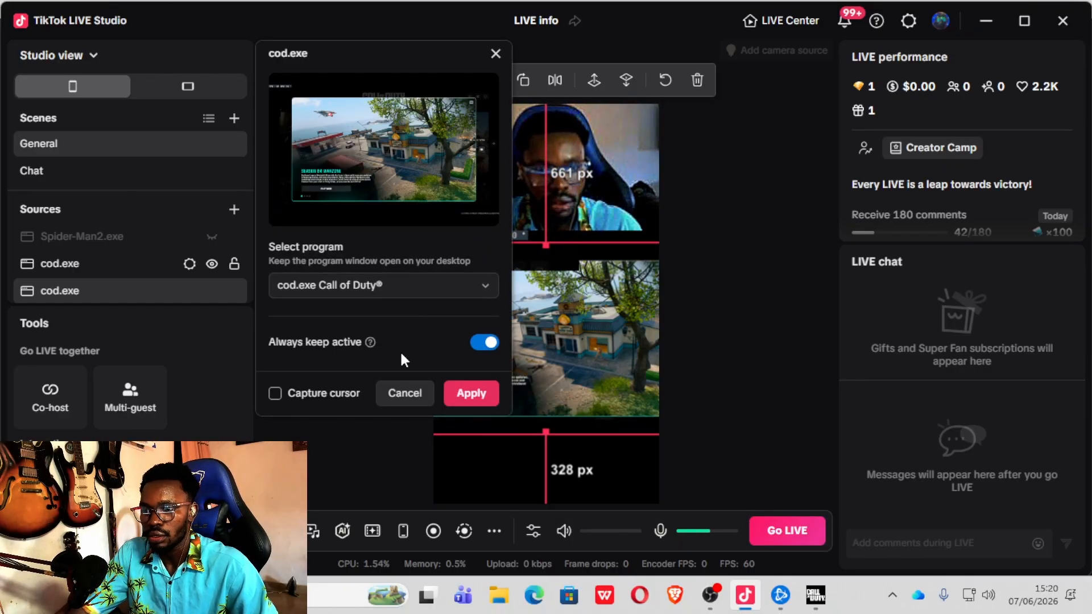
pyautogui.click(464, 287)
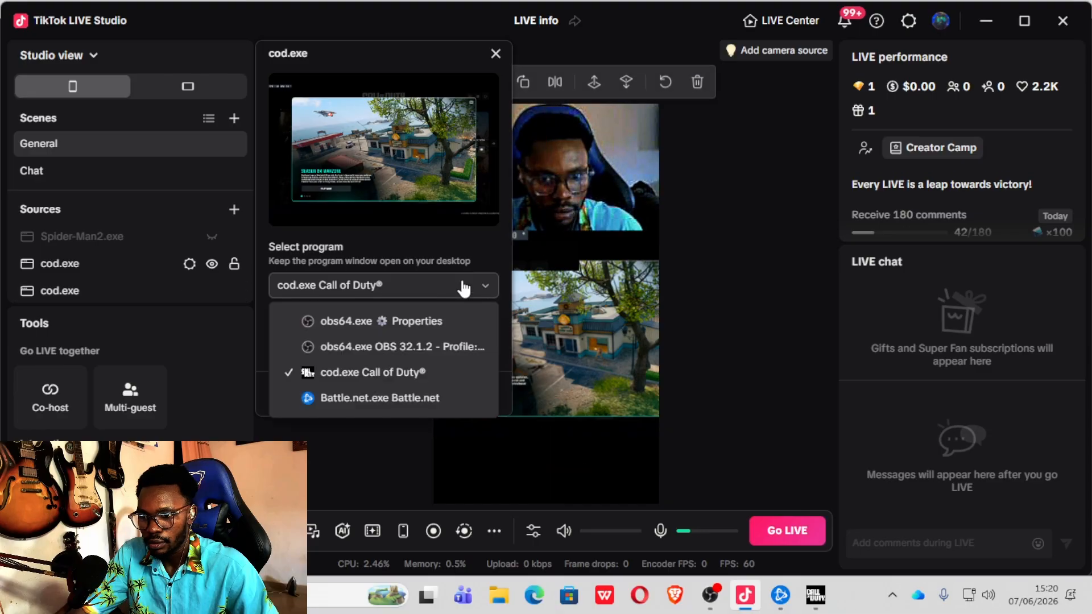
pyautogui.click(467, 286)
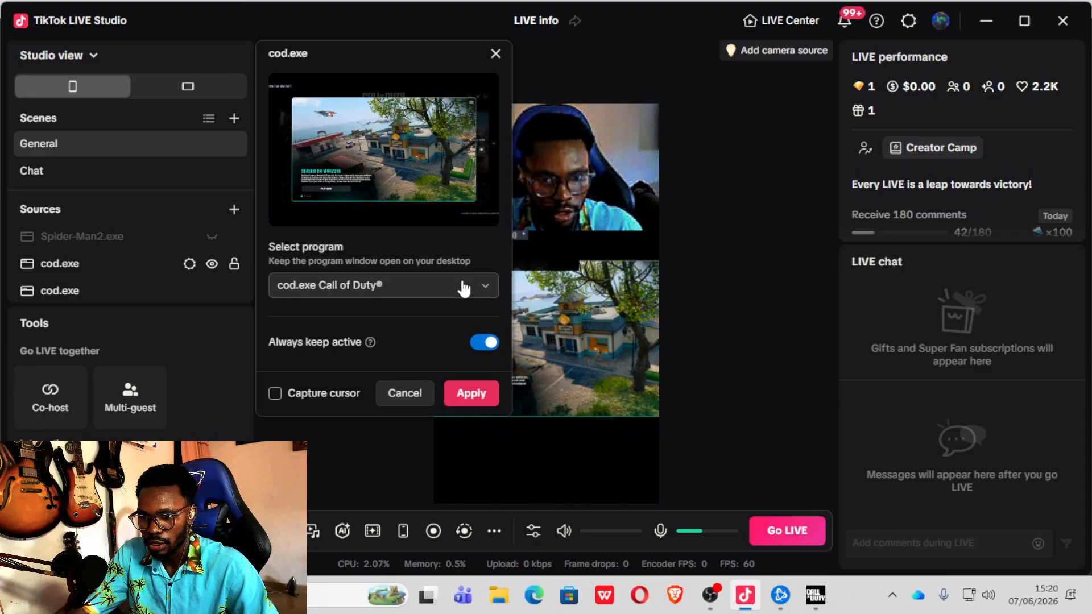
pyautogui.click(419, 400)
pyautogui.click(566, 312)
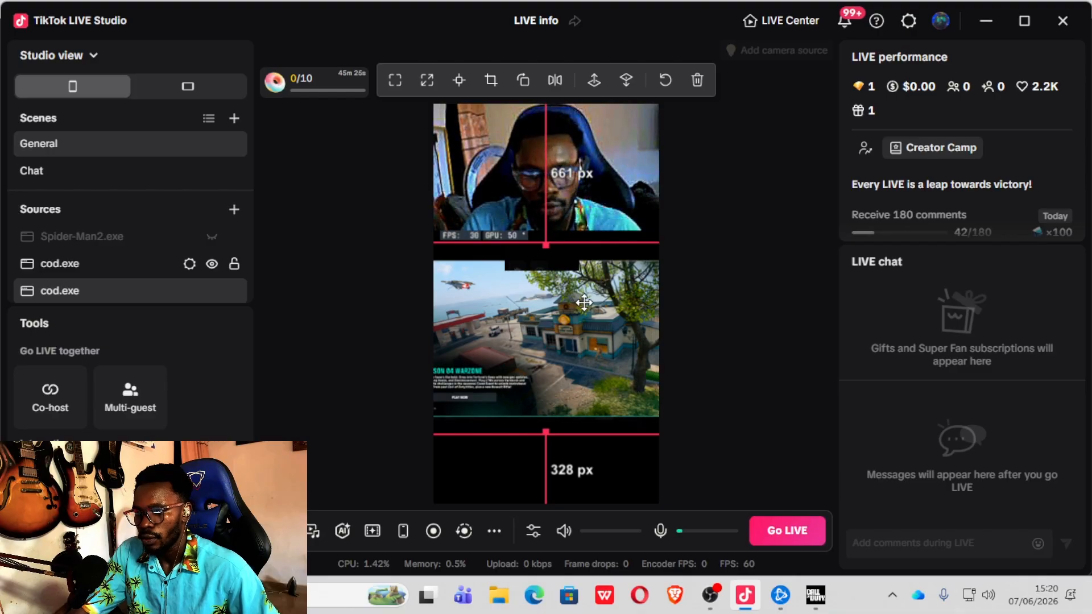
pyautogui.doubleClick(564, 321)
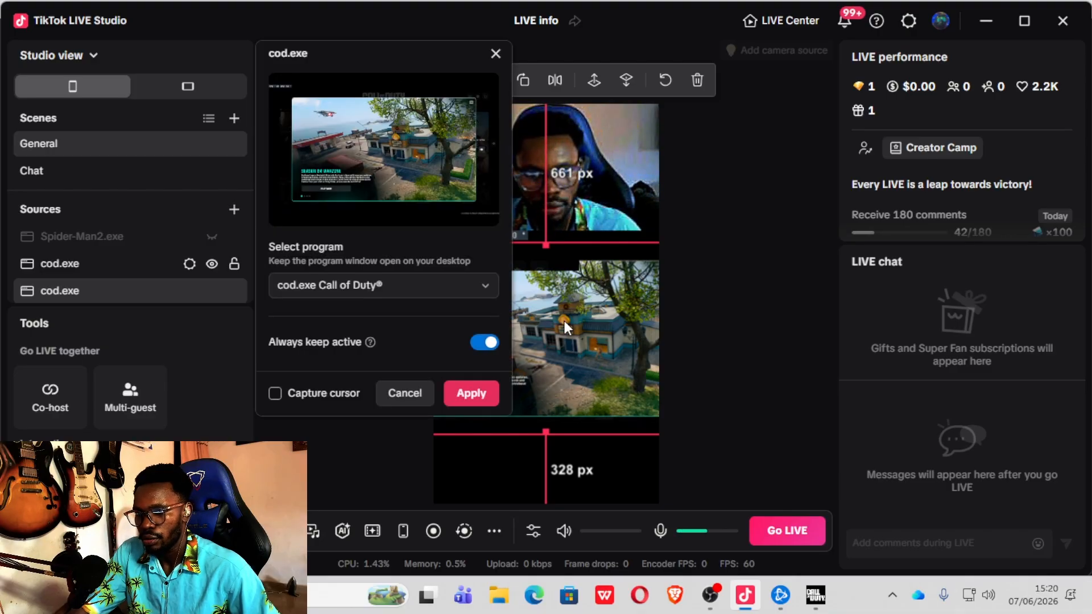
pyautogui.click(412, 400)
pyautogui.rightClick(534, 283)
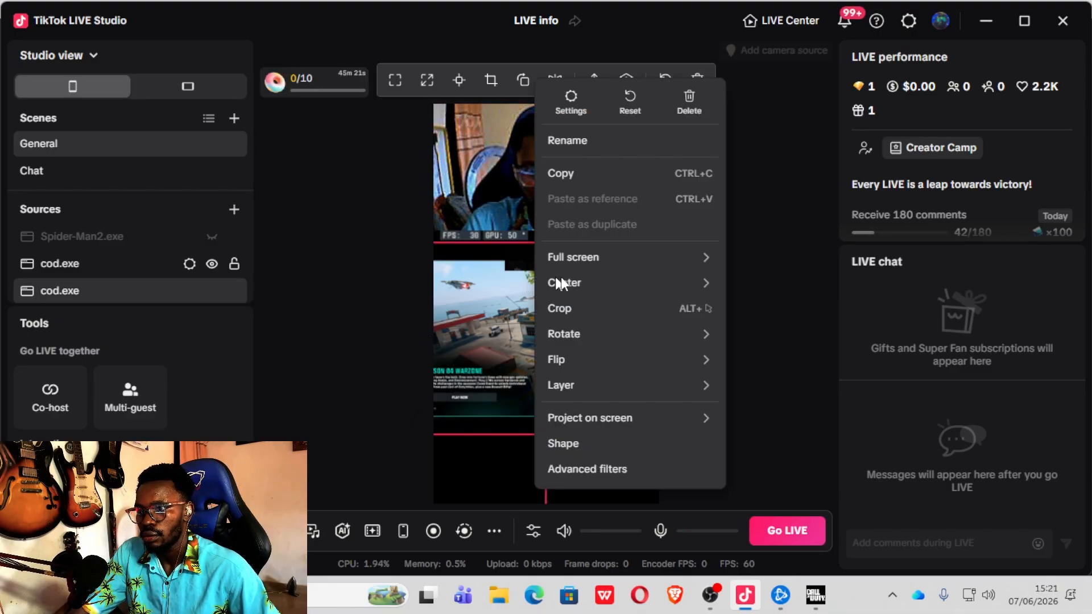
pyautogui.moveTo(629, 244)
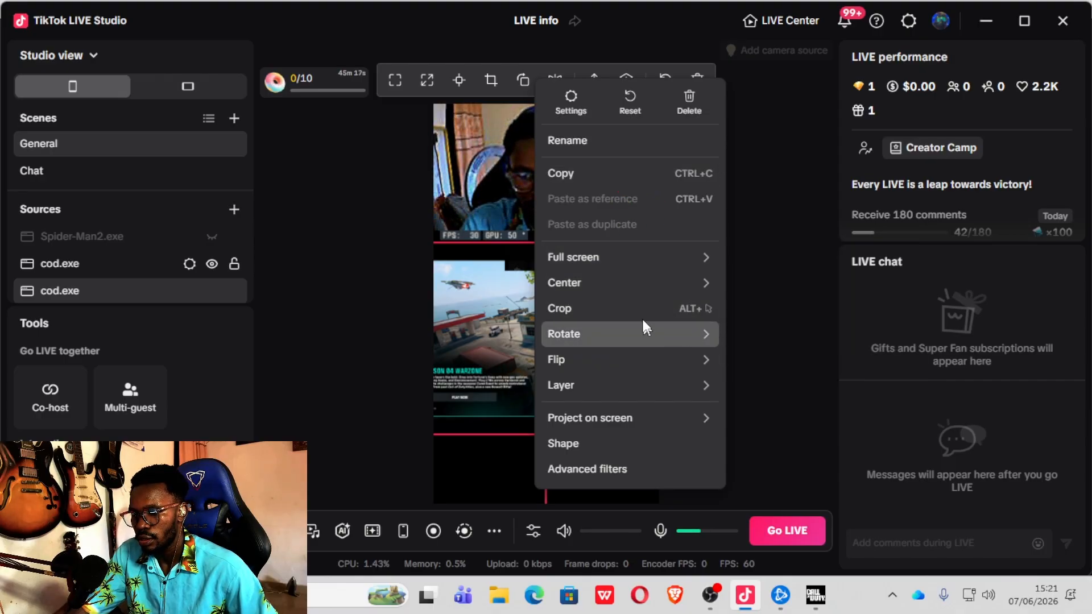
pyautogui.moveTo(646, 281)
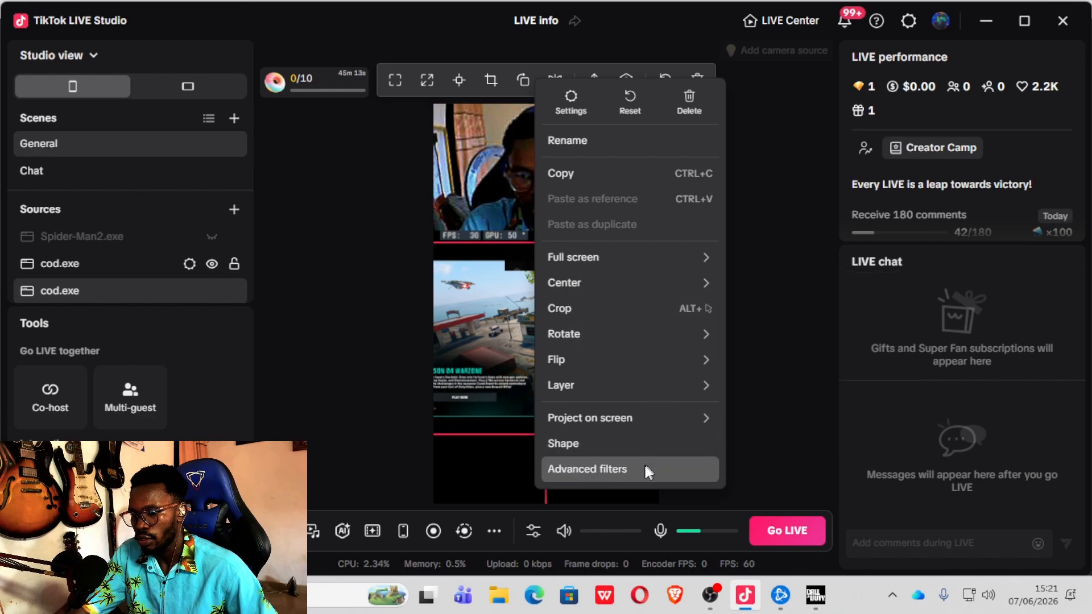
pyautogui.moveTo(677, 418)
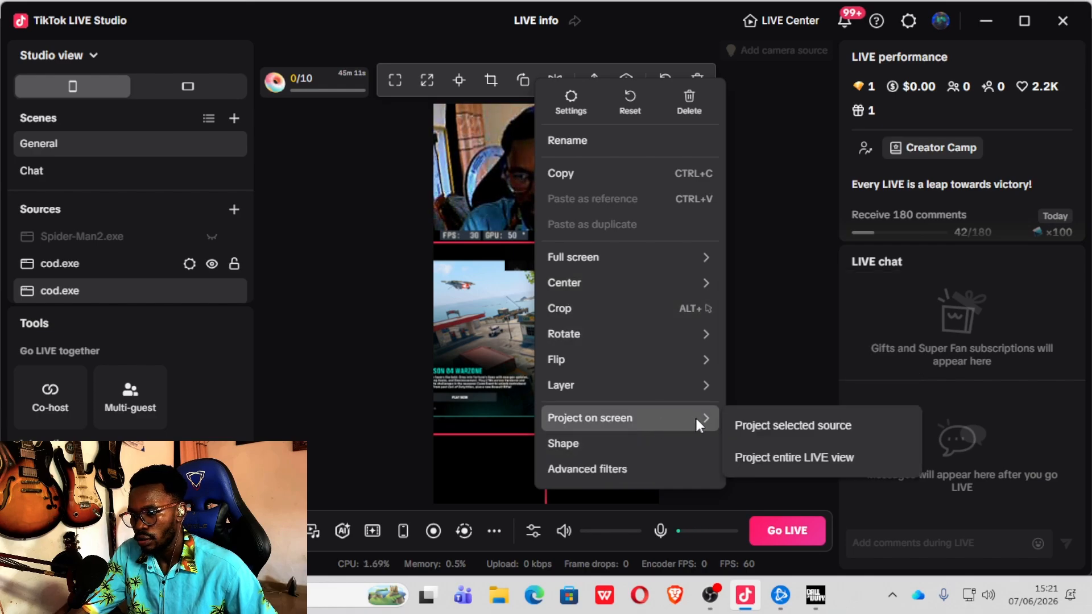
pyautogui.click(780, 179)
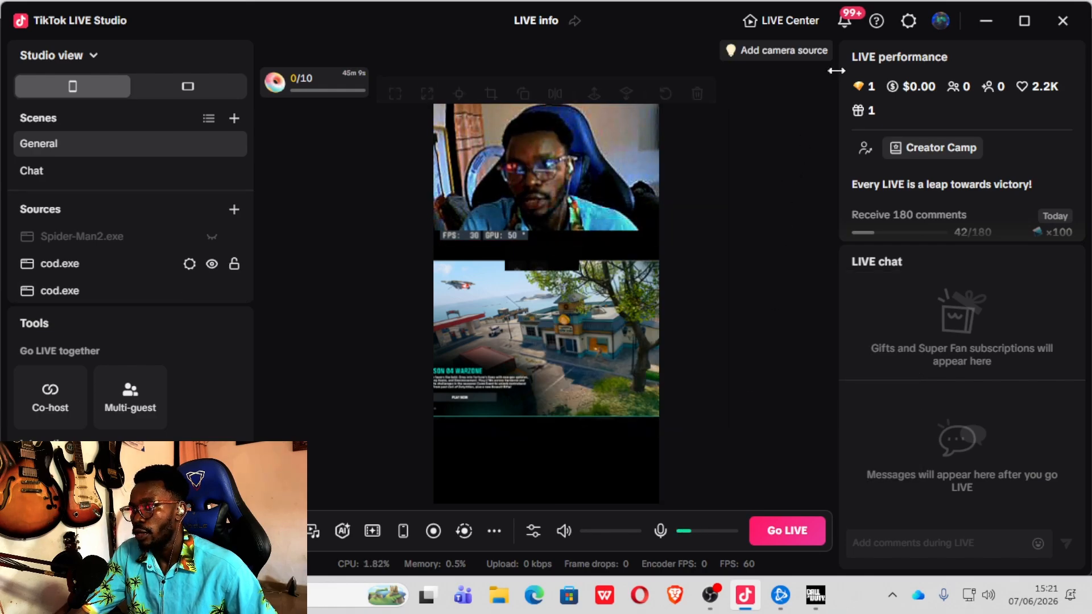
# Examine the video quality, resolution, FPS, bitrate and available encoders in the video settings.
pyautogui.click(910, 25)
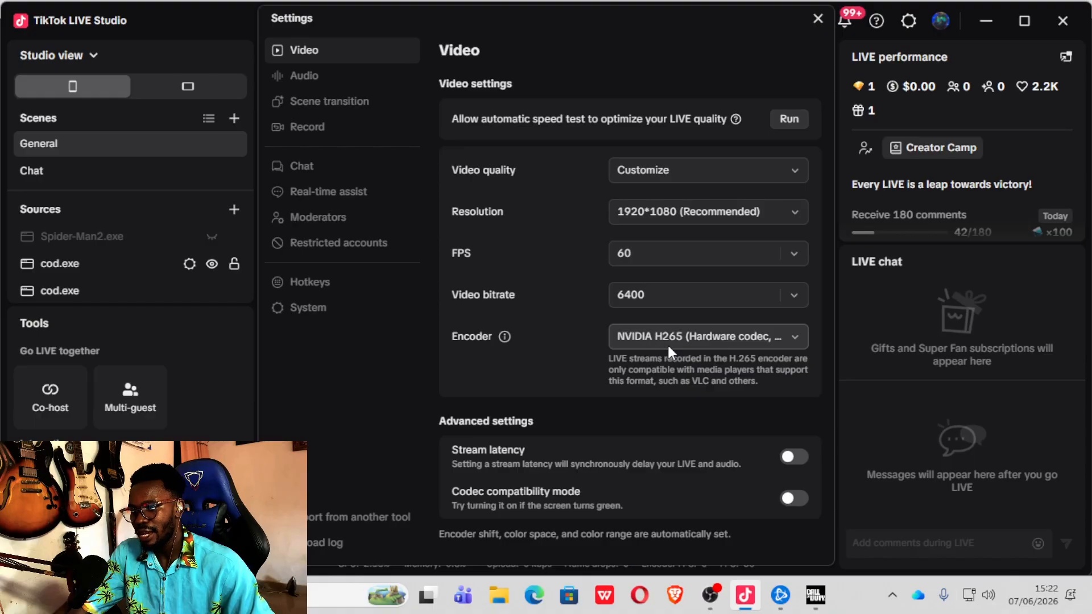
pyautogui.click(792, 342)
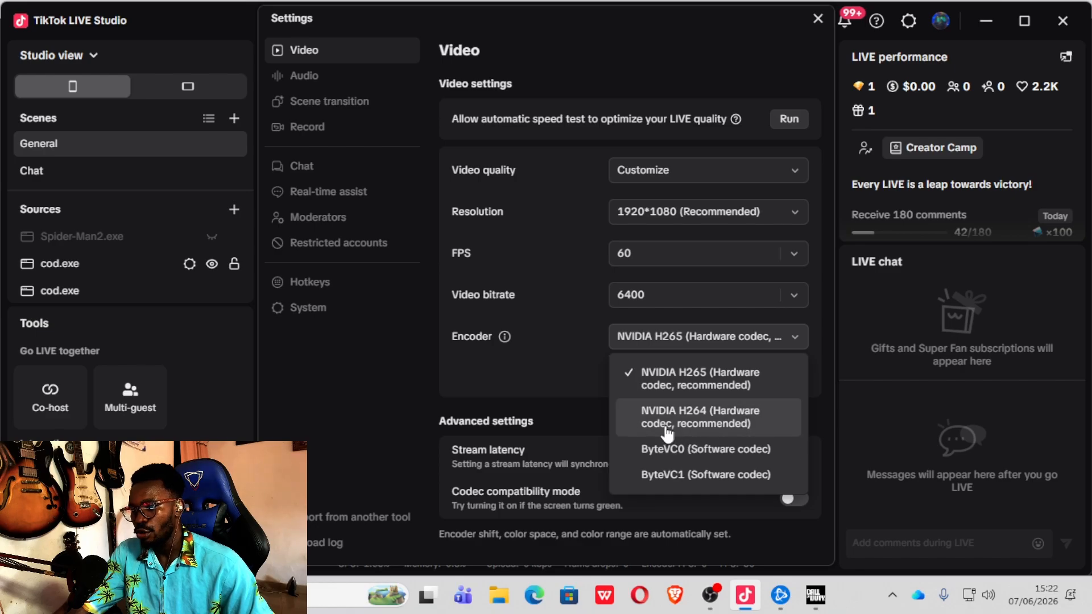
pyautogui.click(626, 393)
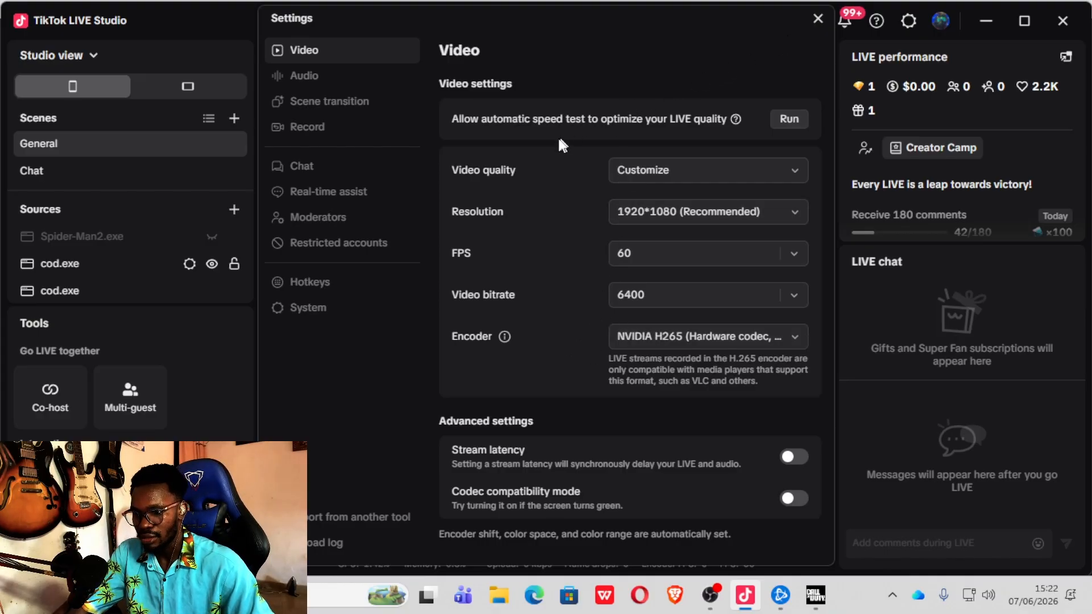
pyautogui.click(818, 19)
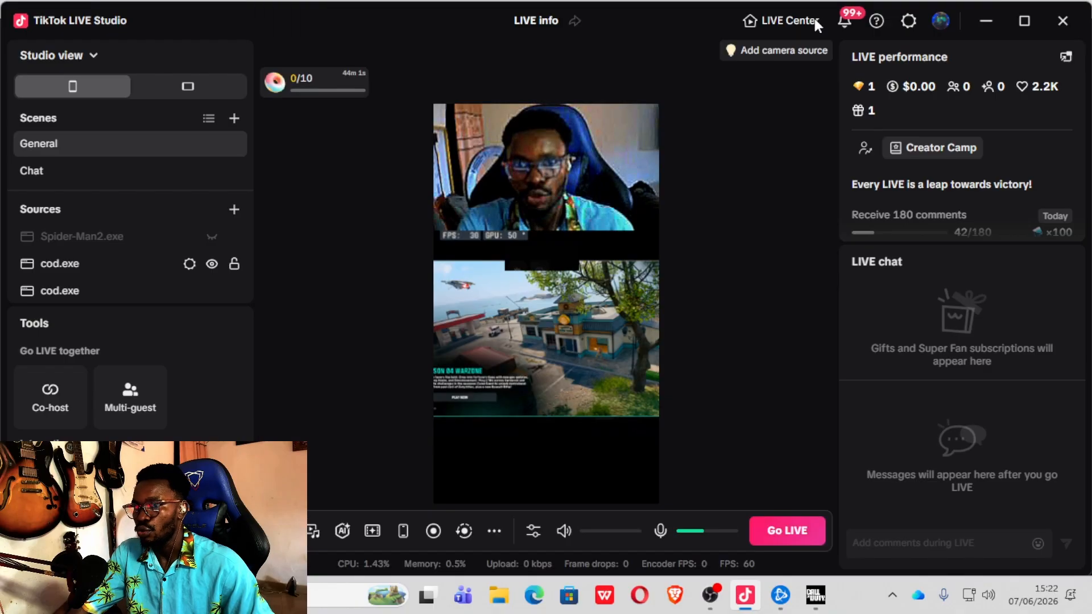